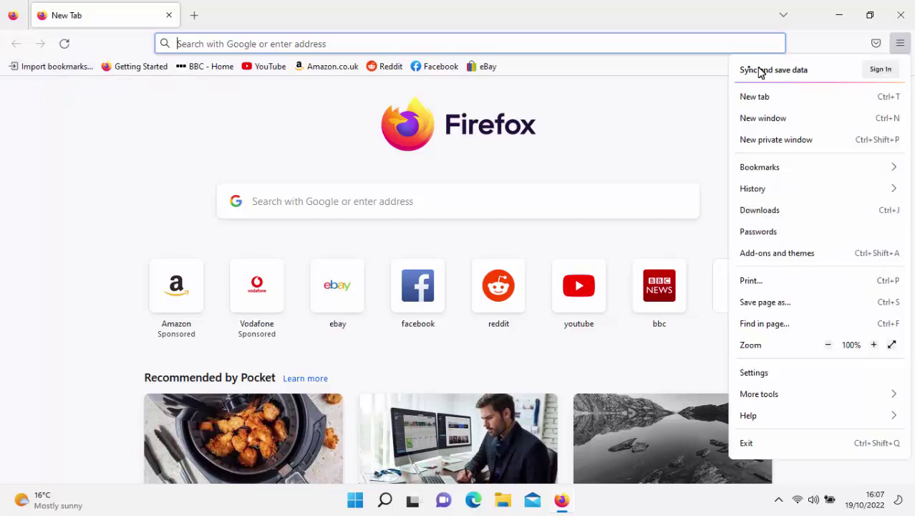
# - View the Firefox accounts sign-in page for syncing data, and replace it with a fresh new tab
pyautogui.click(880, 69)
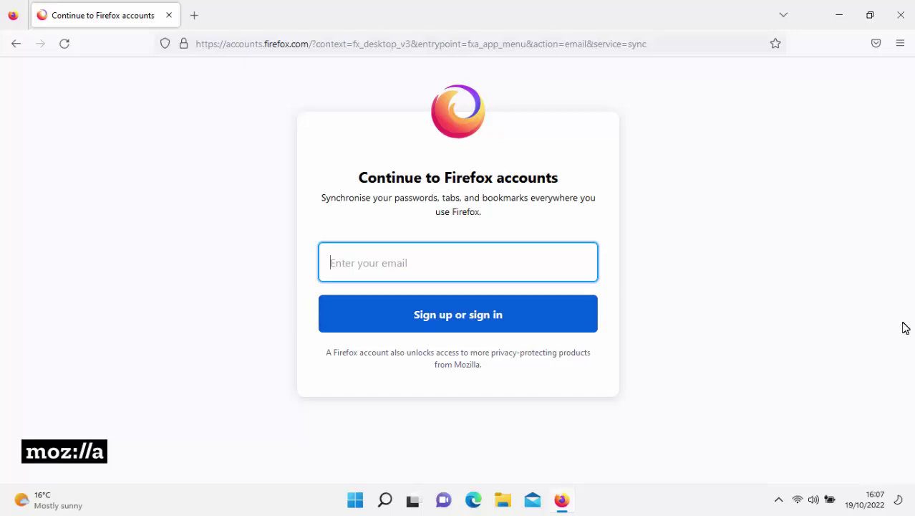
pyautogui.click(900, 44)
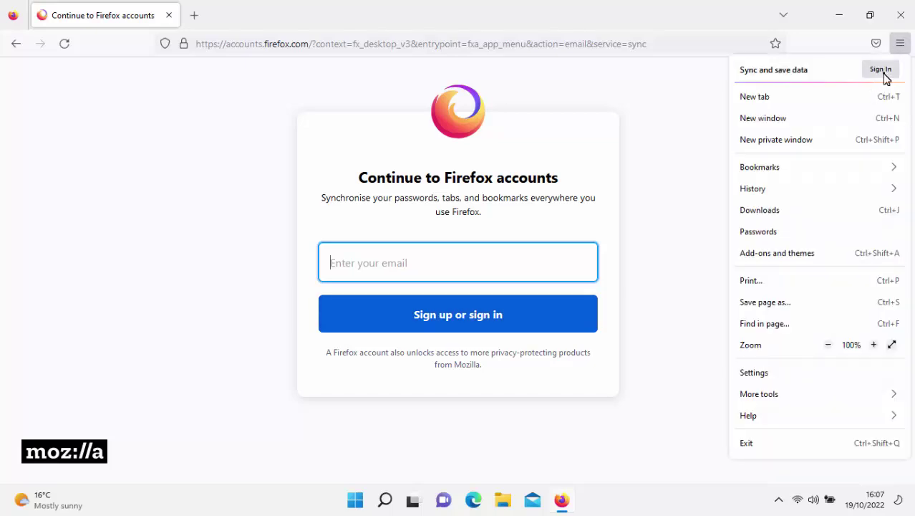
pyautogui.click(883, 74)
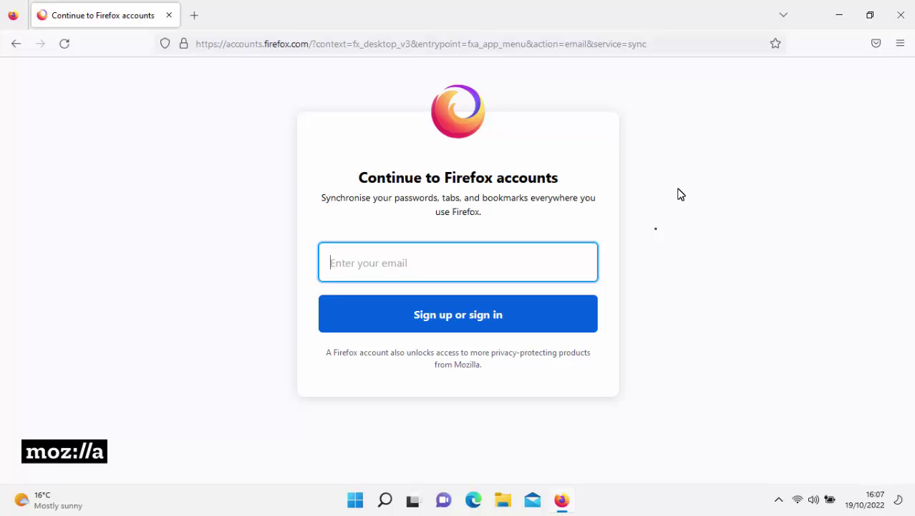
pyautogui.click(194, 15)
pyautogui.click(169, 15)
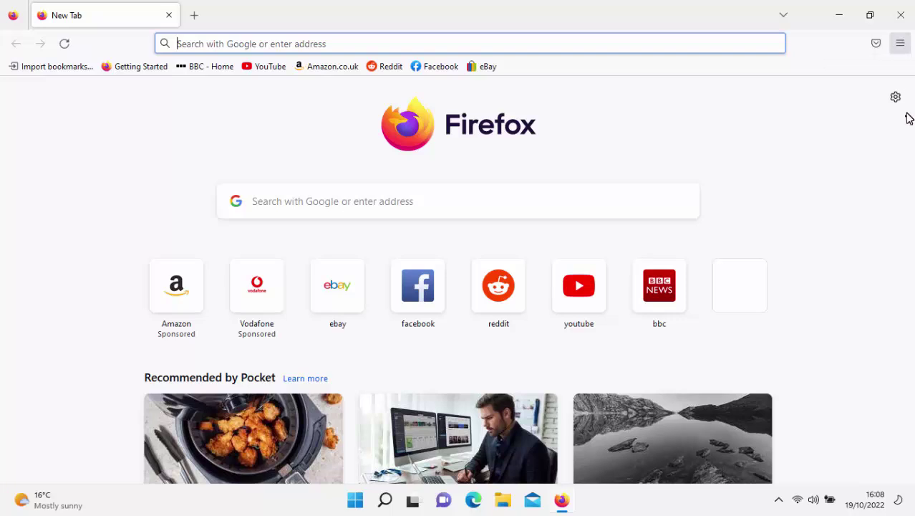
# - Back up all bookmarks to the Desktop as the JSON file bookmarks-2022-10-19, and close the bookmarks library
pyautogui.click(900, 44)
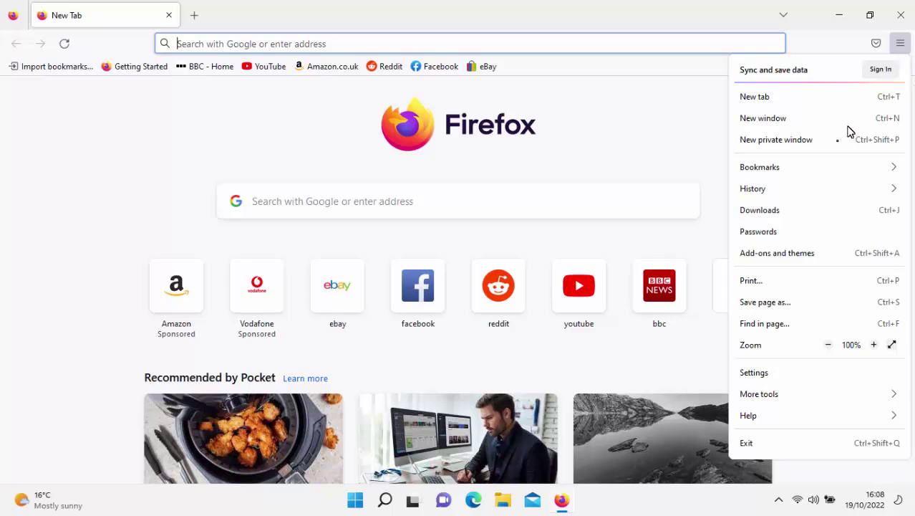
pyautogui.click(768, 170)
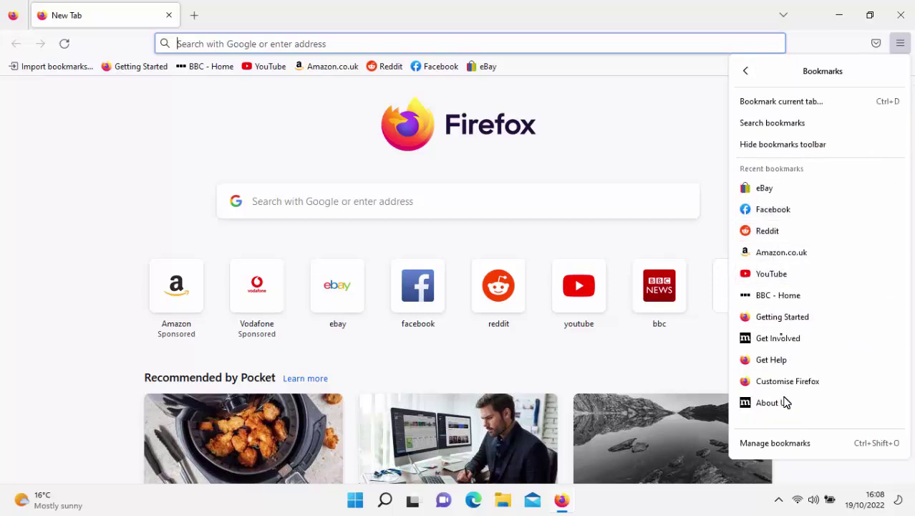
pyautogui.click(779, 444)
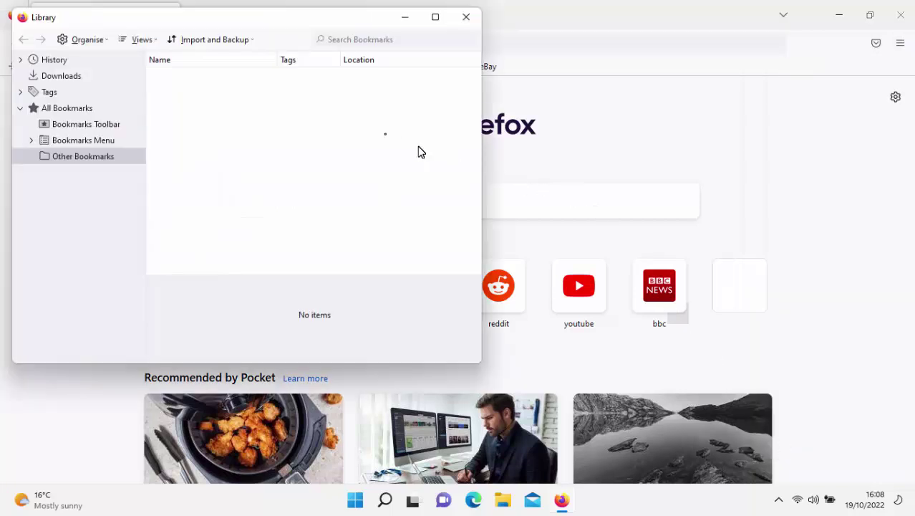
pyautogui.click(251, 42)
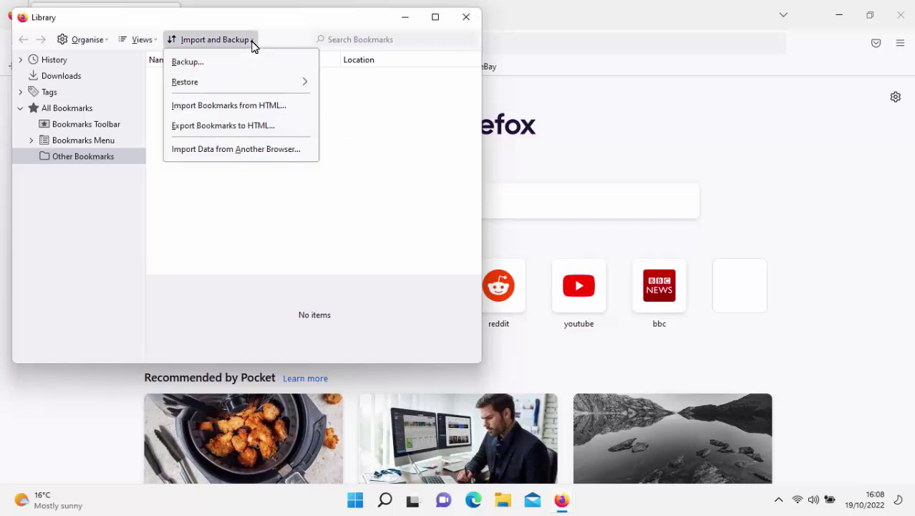
pyautogui.click(196, 64)
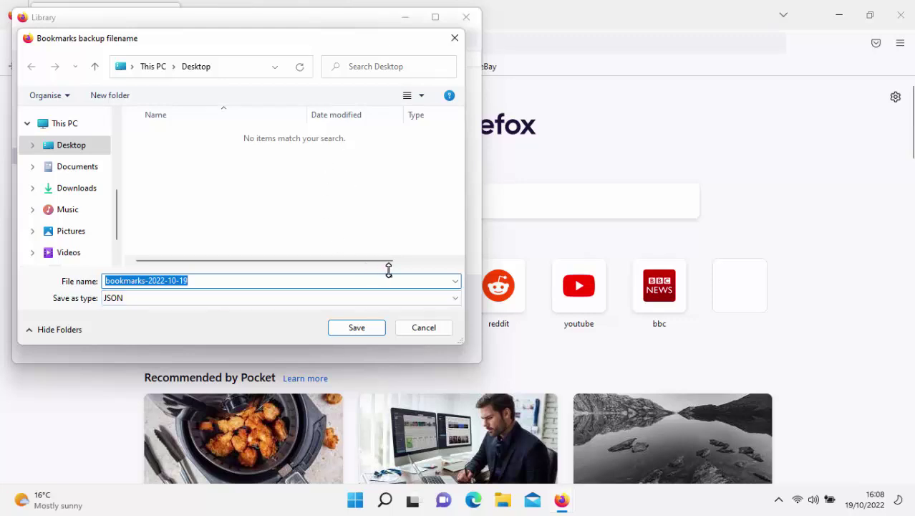
pyautogui.moveTo(120, 210); pyautogui.dragTo(117, 229)
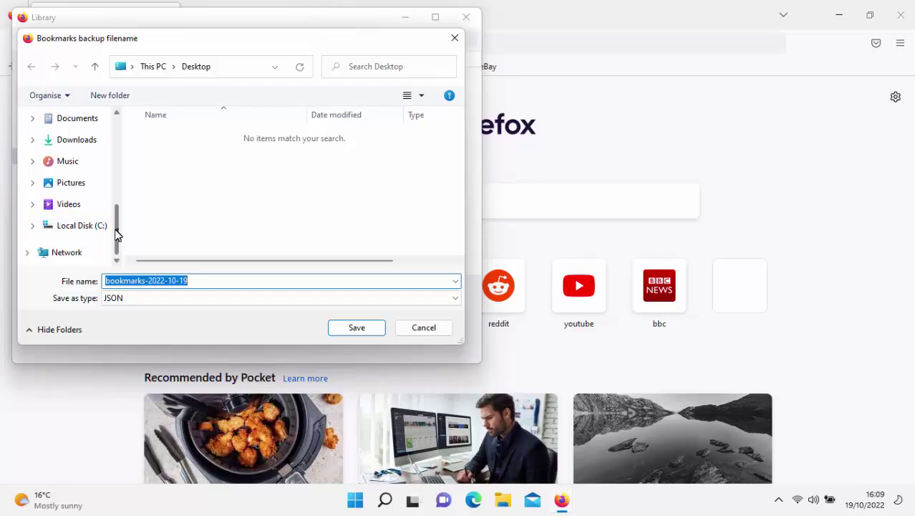
pyautogui.moveTo(118, 231); pyautogui.dragTo(117, 209)
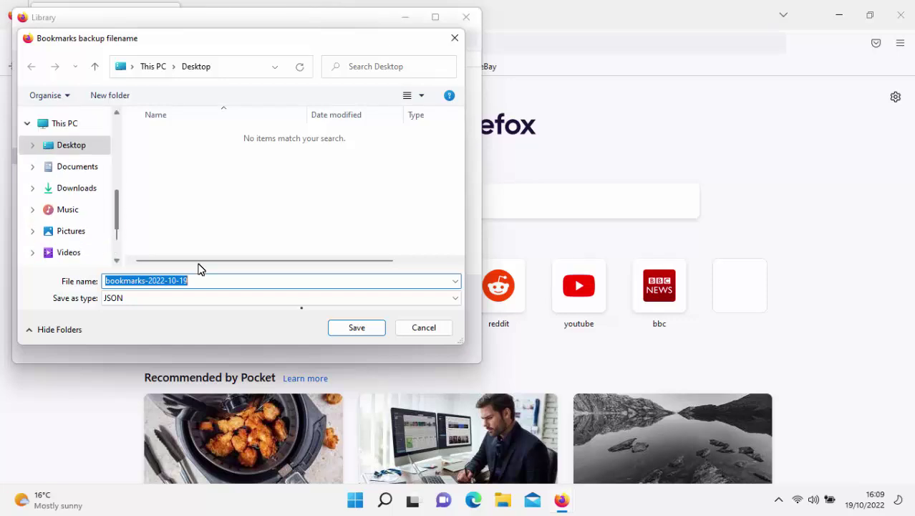
pyautogui.click(357, 328)
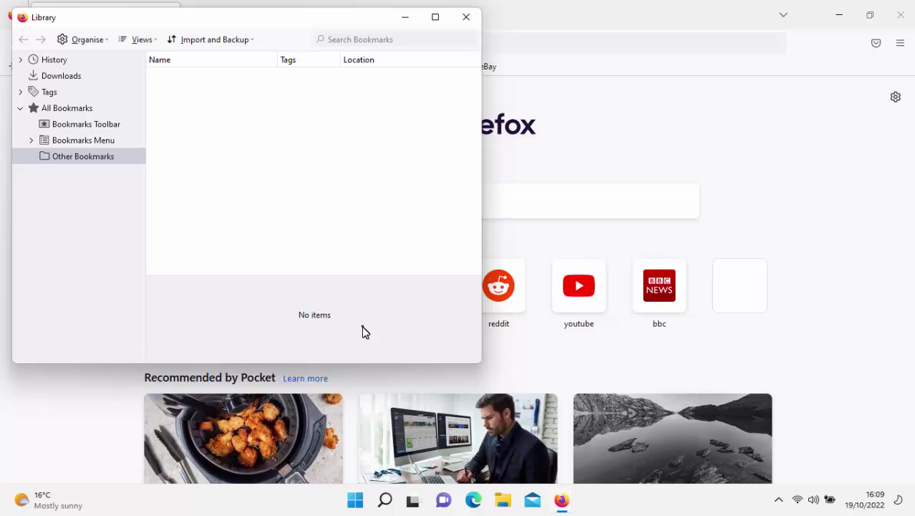
pyautogui.click(466, 17)
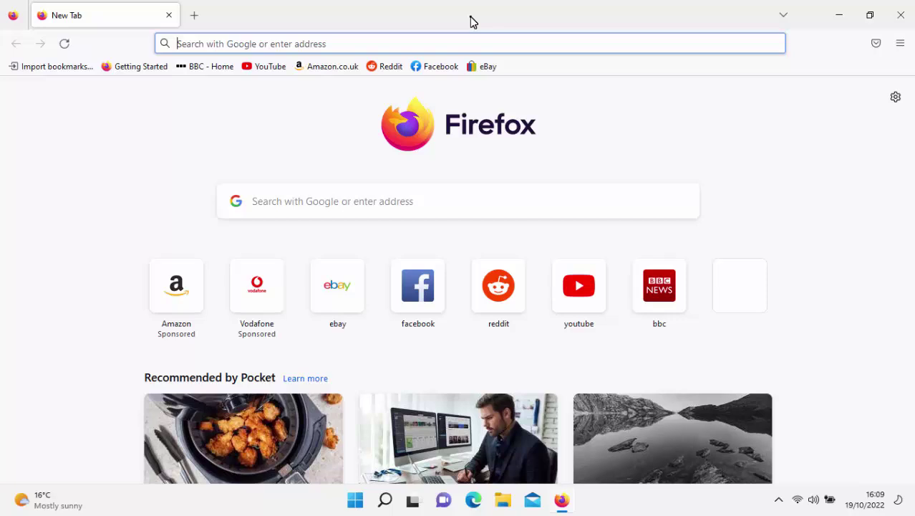
# - Search the browser settings for "password" and open the list of saved logins
pyautogui.click(900, 44)
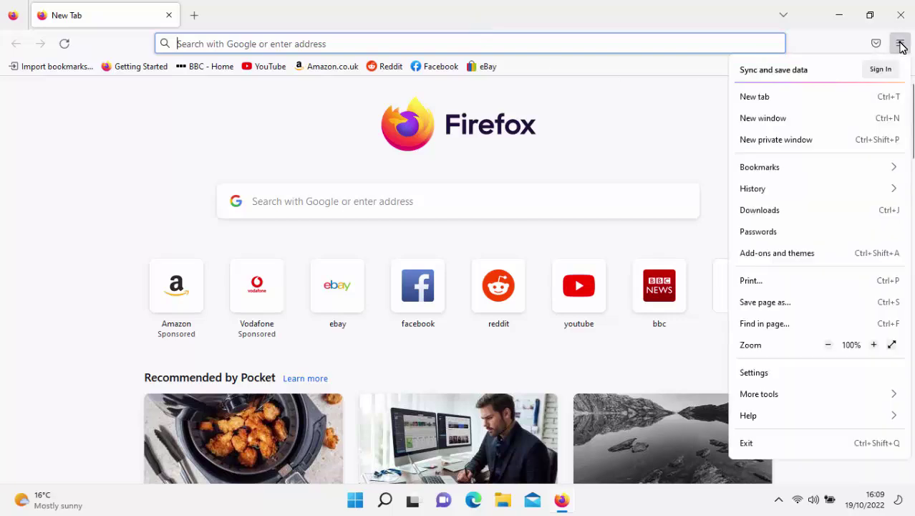
pyautogui.click(759, 373)
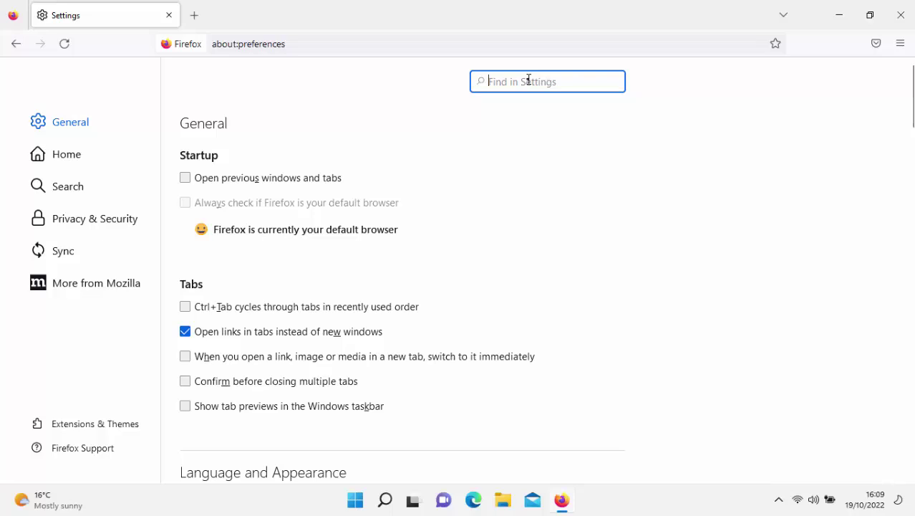
pyautogui.write('password')
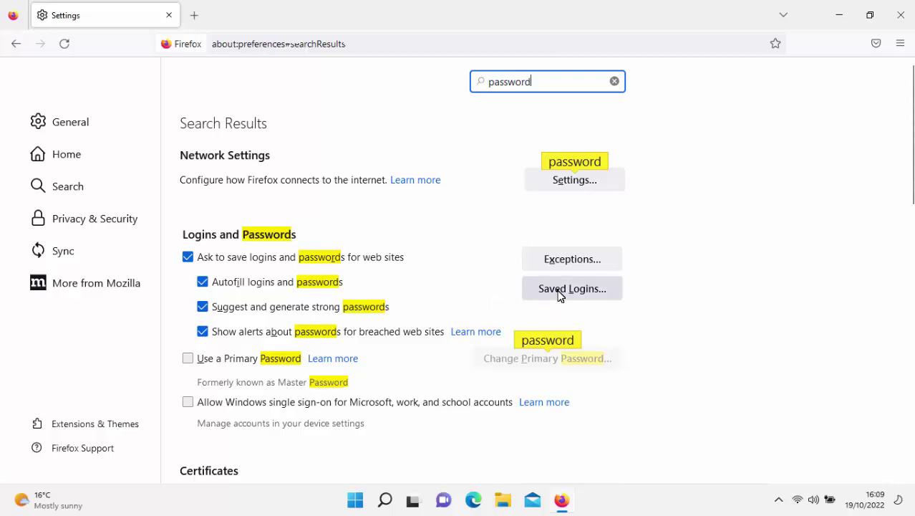
pyautogui.click(599, 299)
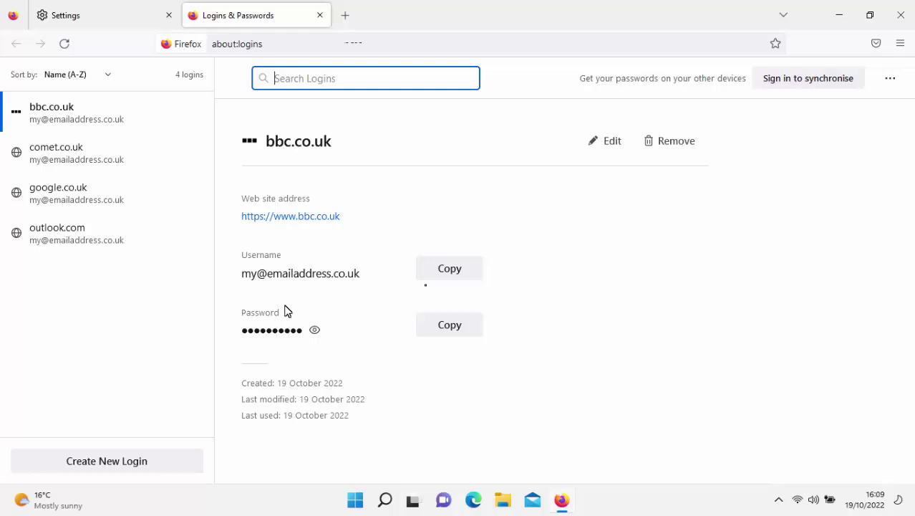
# - Export the saved logins to the Desktop as a CSV file named logins, and close the browser
pyautogui.click(892, 85)
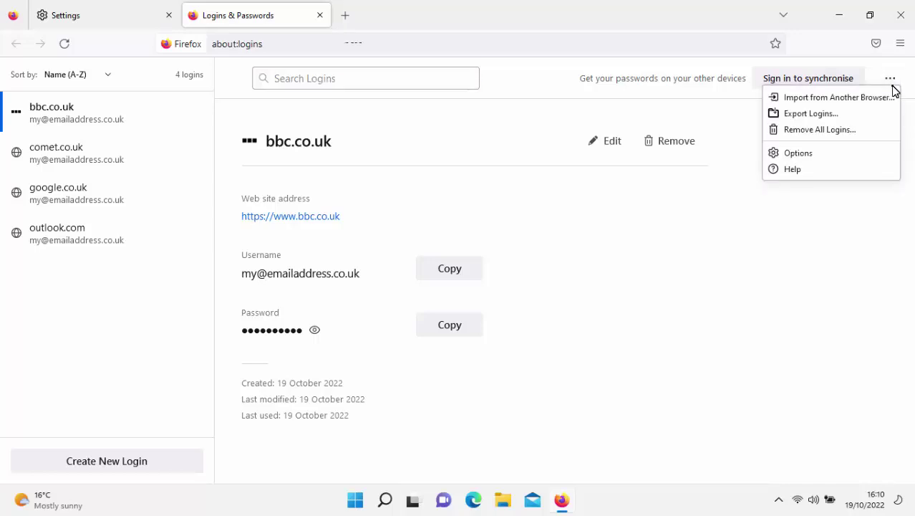
pyautogui.click(810, 114)
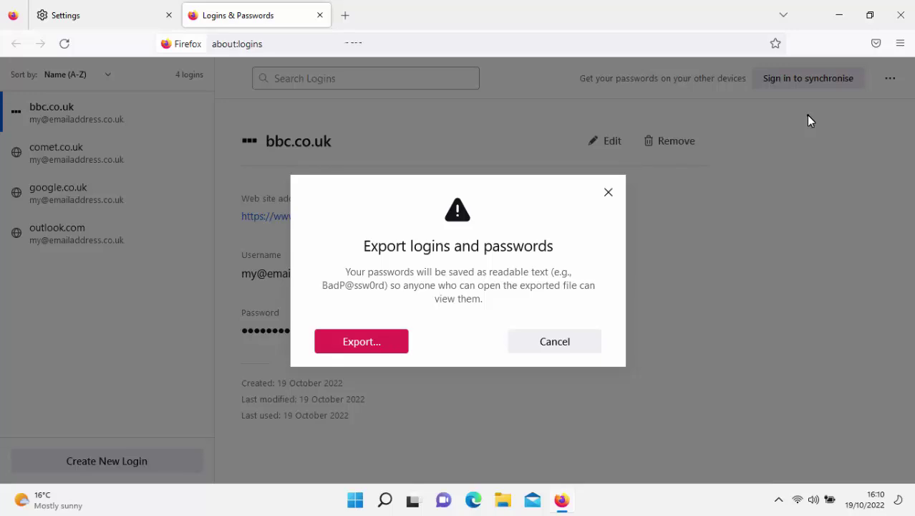
pyautogui.click(382, 341)
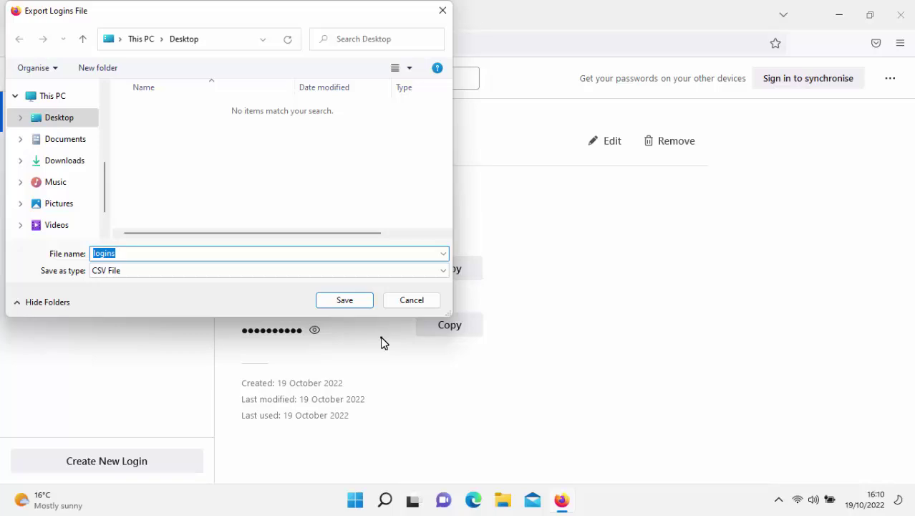
pyautogui.click(345, 300)
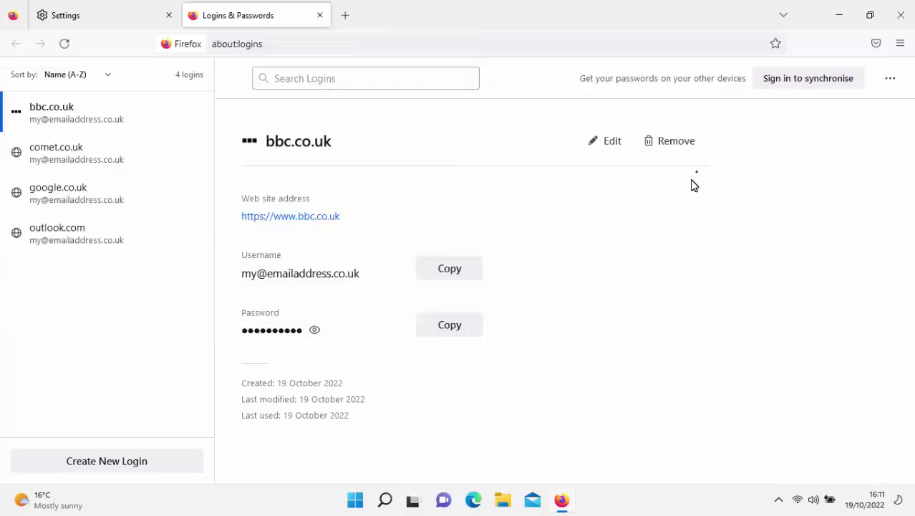
pyautogui.click(320, 15)
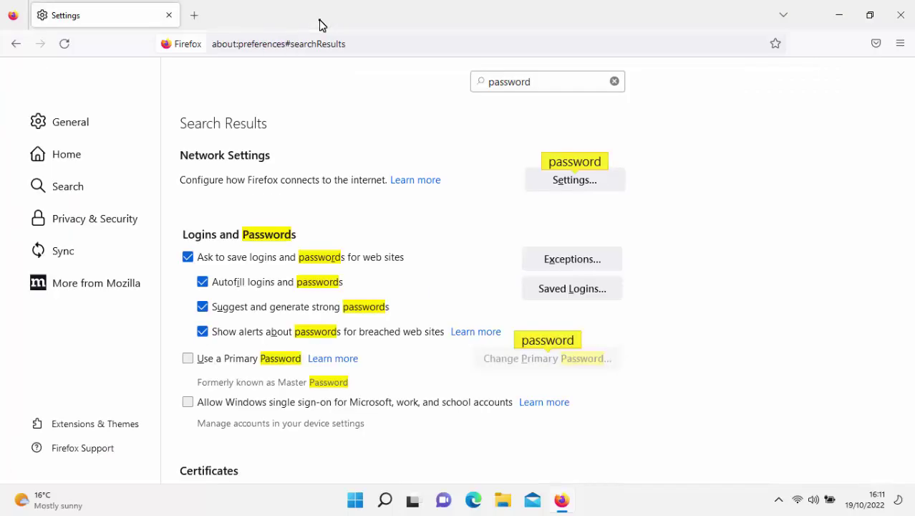
pyautogui.click(902, 16)
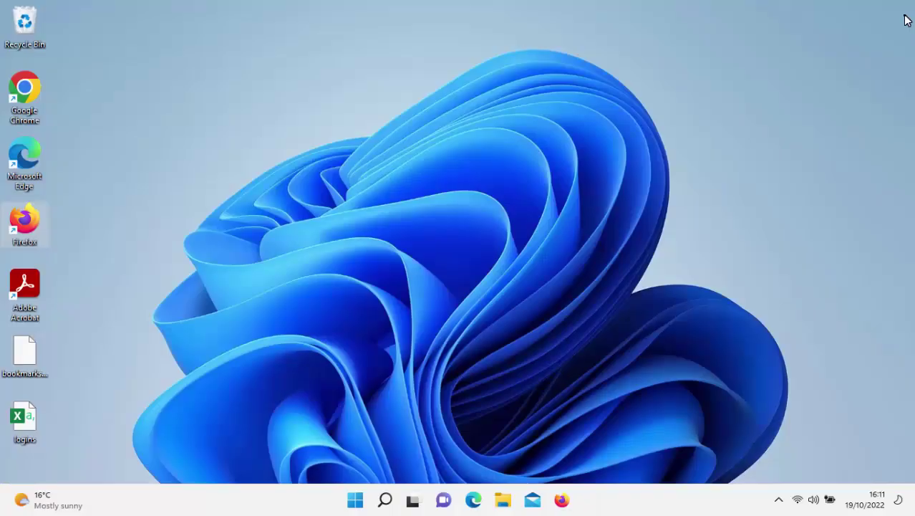
pyautogui.click(22, 360)
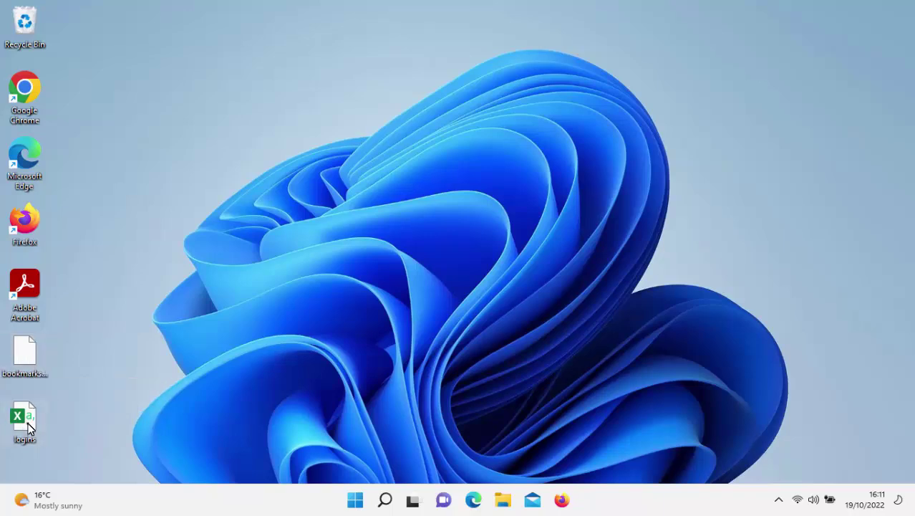
pyautogui.moveTo(29, 427)
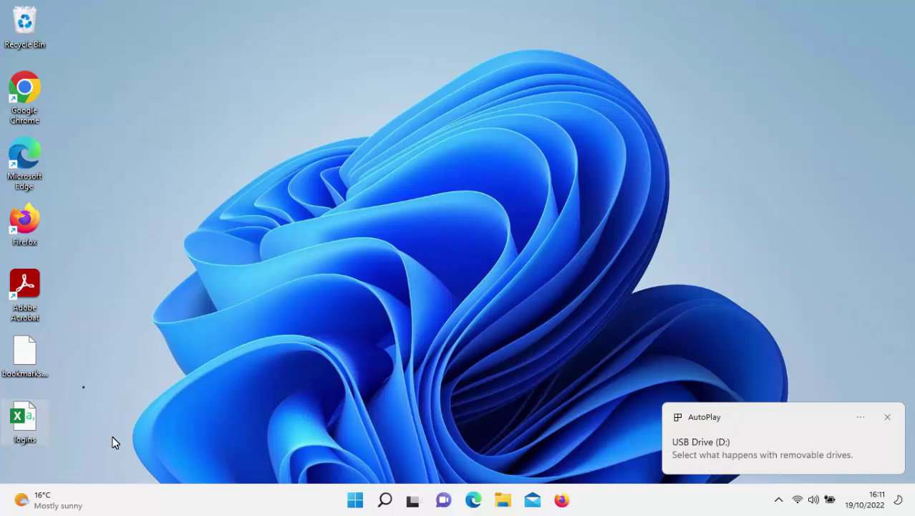
pyautogui.moveTo(61, 348); pyautogui.dragTo(9, 456)
pyautogui.click(20, 358)
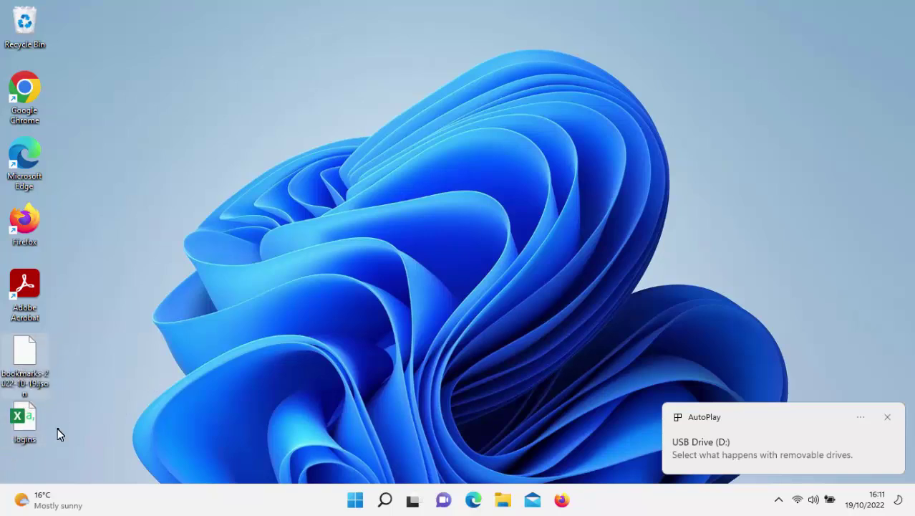
pyautogui.click(7, 423)
# - Send a copy of the bookmarks backup file on the desktop to USB Drive (D:)
pyautogui.click(41, 353)
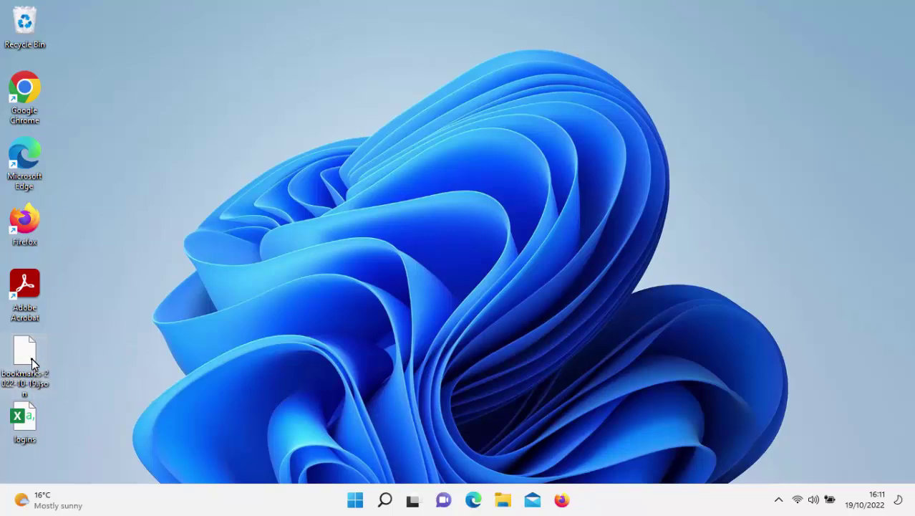
pyautogui.rightClick(31, 358)
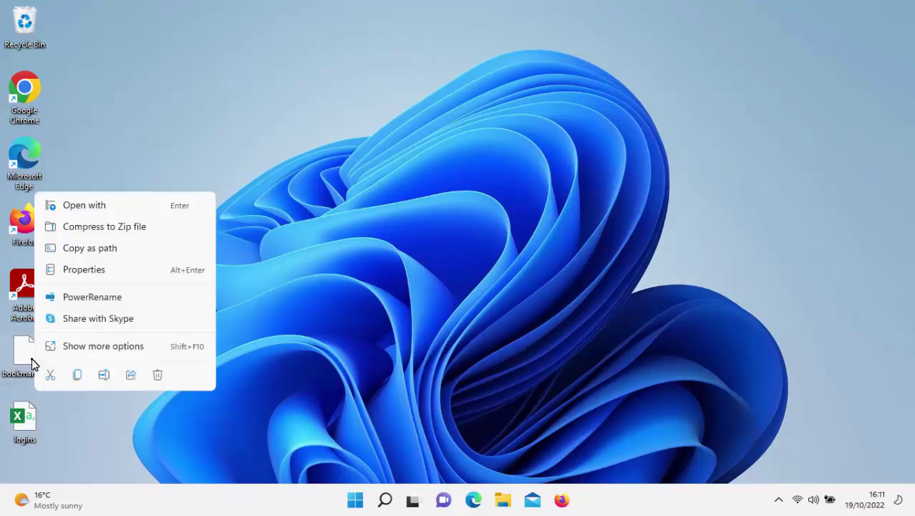
pyautogui.click(84, 348)
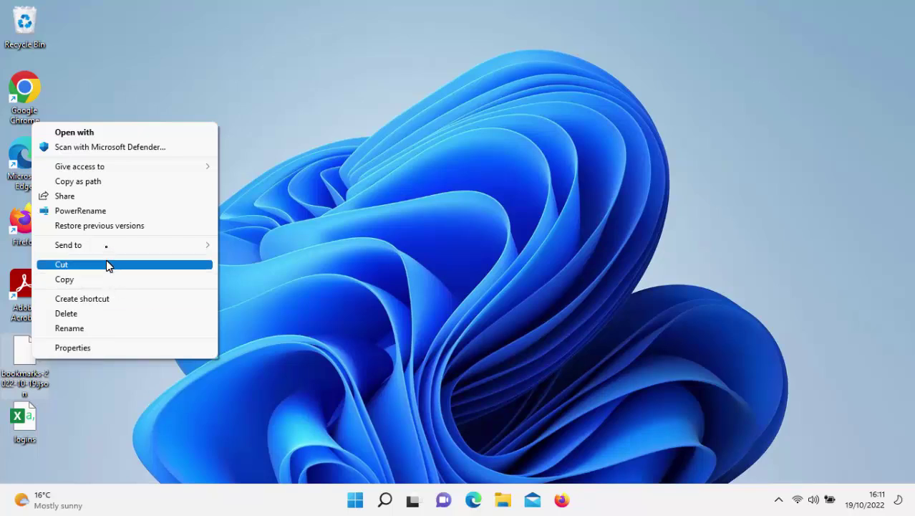
pyautogui.moveTo(108, 249)
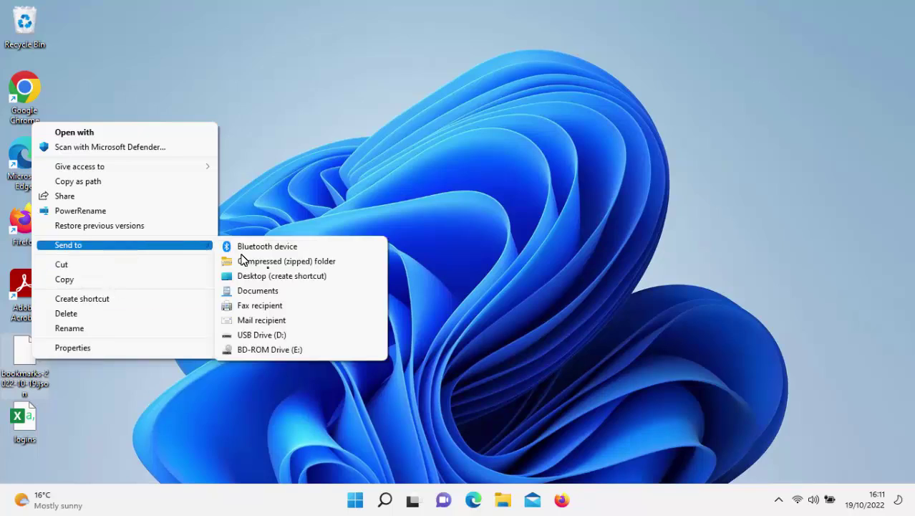
pyautogui.click(298, 336)
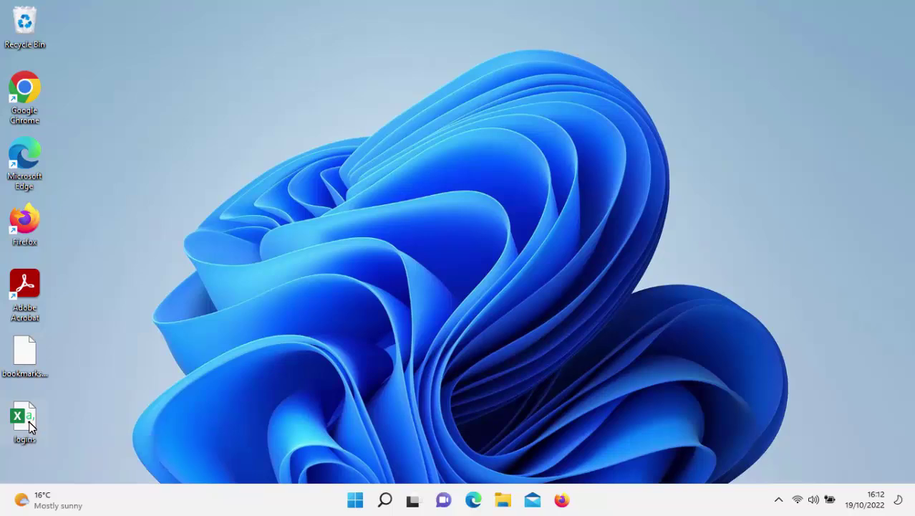
# - Send a copy of the exported logins file on the desktop to USB Drive (D:)
pyautogui.rightClick(30, 425)
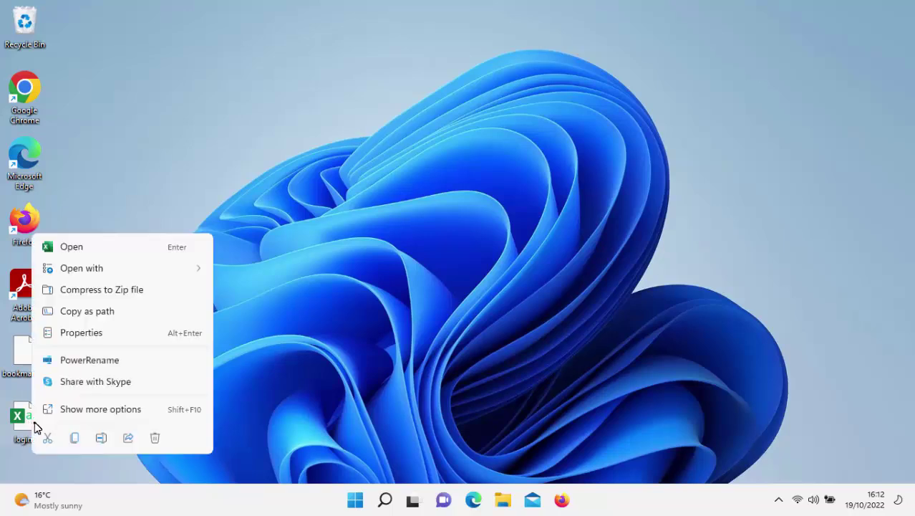
pyautogui.click(103, 411)
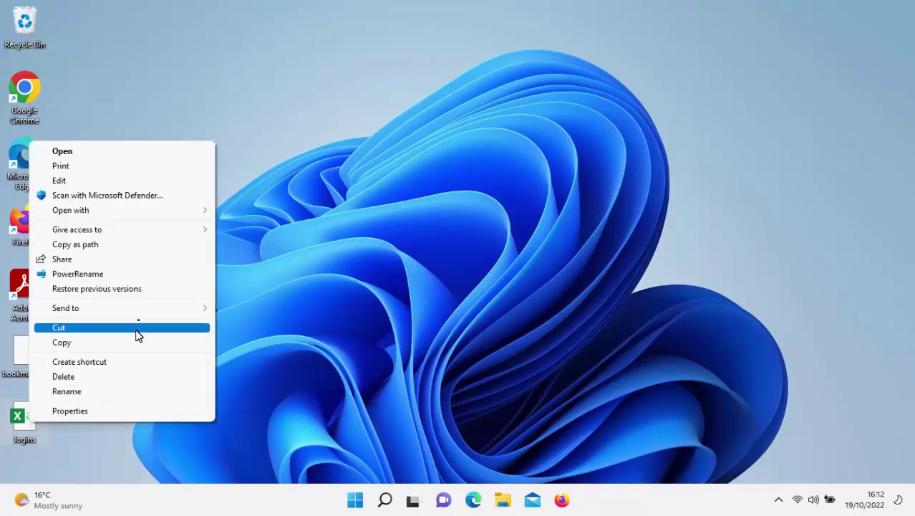
pyautogui.moveTo(143, 317)
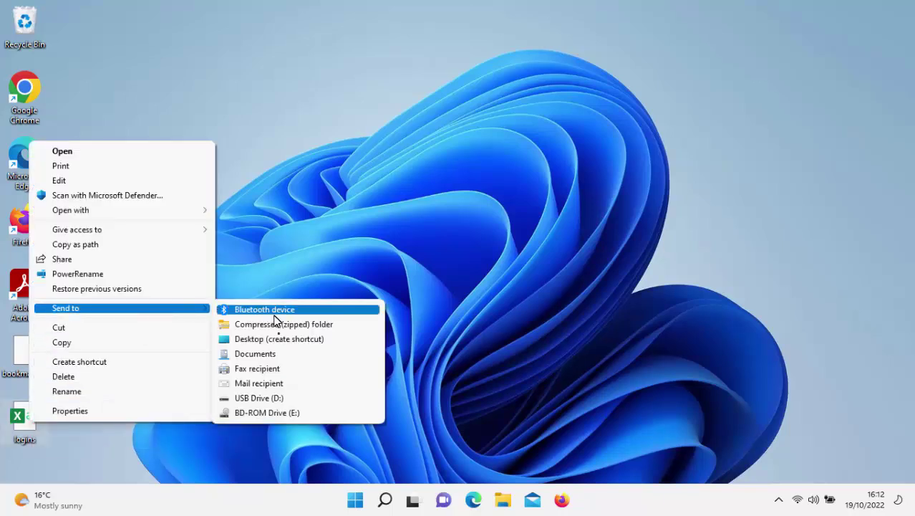
pyautogui.click(301, 400)
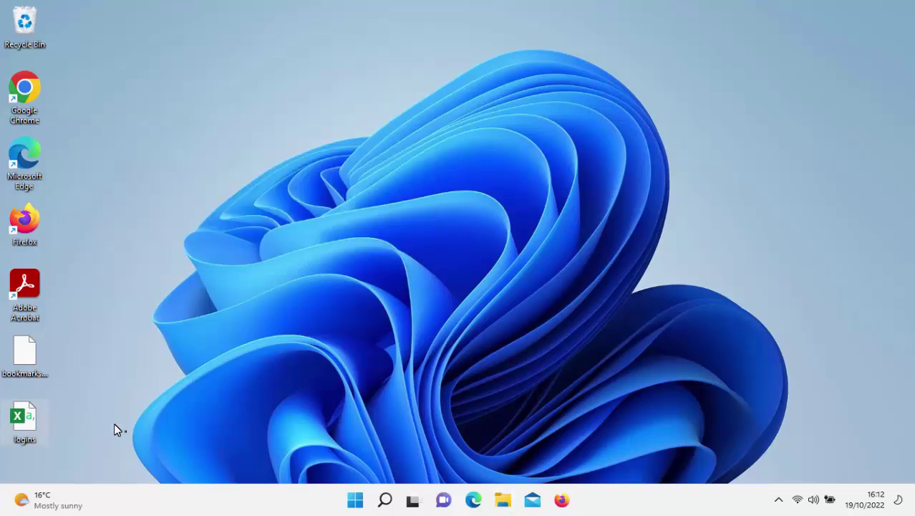
# - Delete the bookmarks backup file and the exported logins file from the desktop
pyautogui.moveTo(79, 343); pyautogui.dragTo(147, 390)
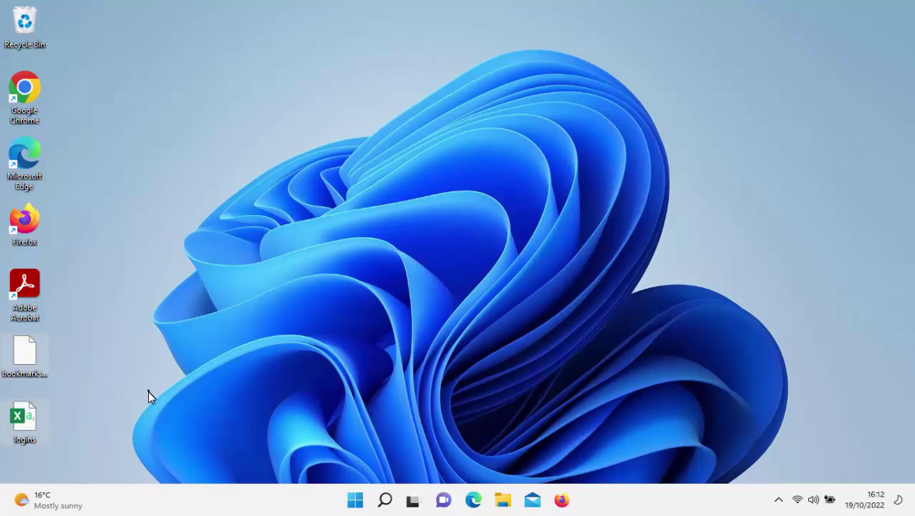
pyautogui.rightClick(29, 358)
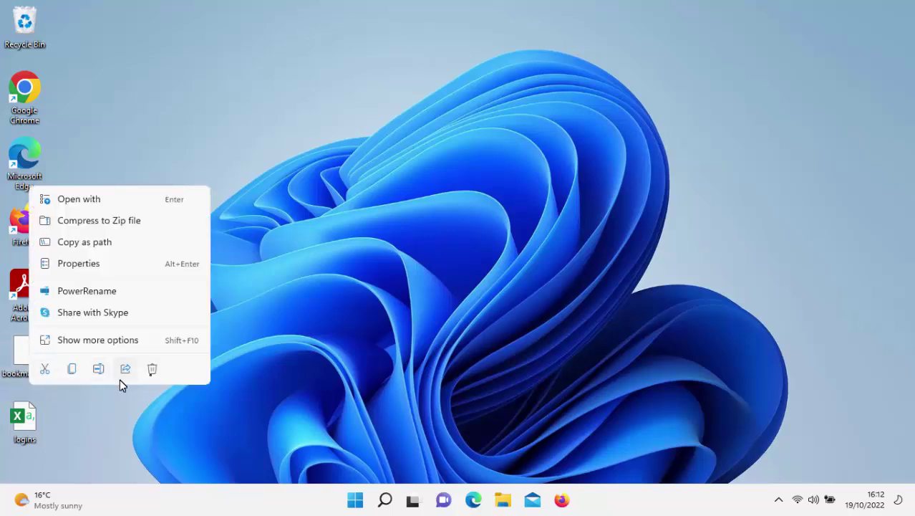
pyautogui.click(126, 344)
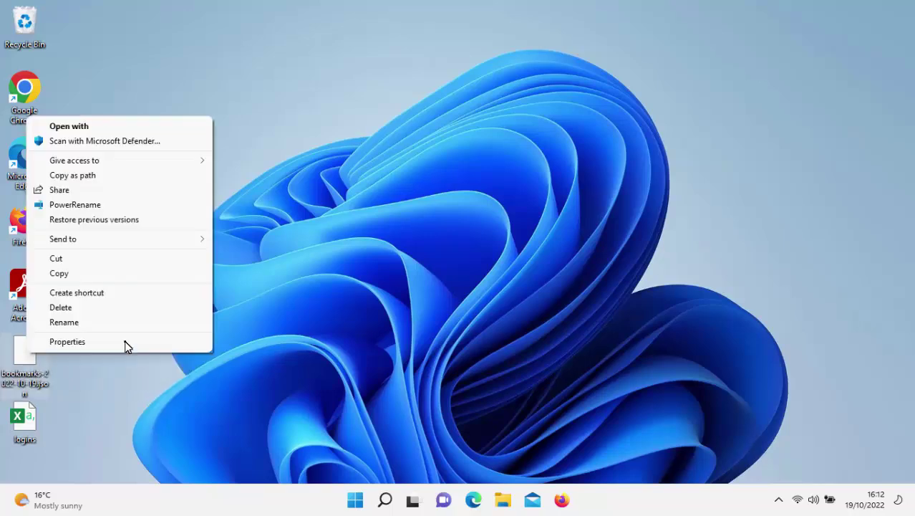
pyautogui.click(82, 310)
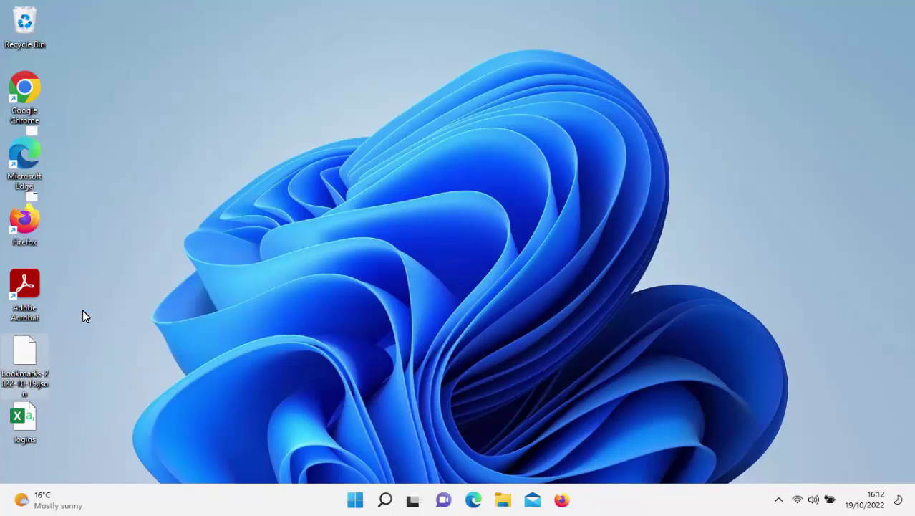
pyautogui.rightClick(31, 420)
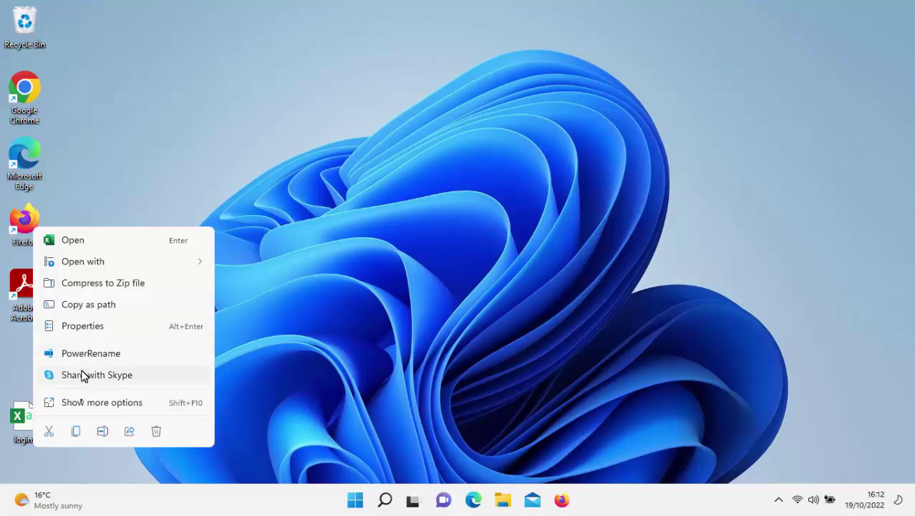
pyautogui.click(82, 402)
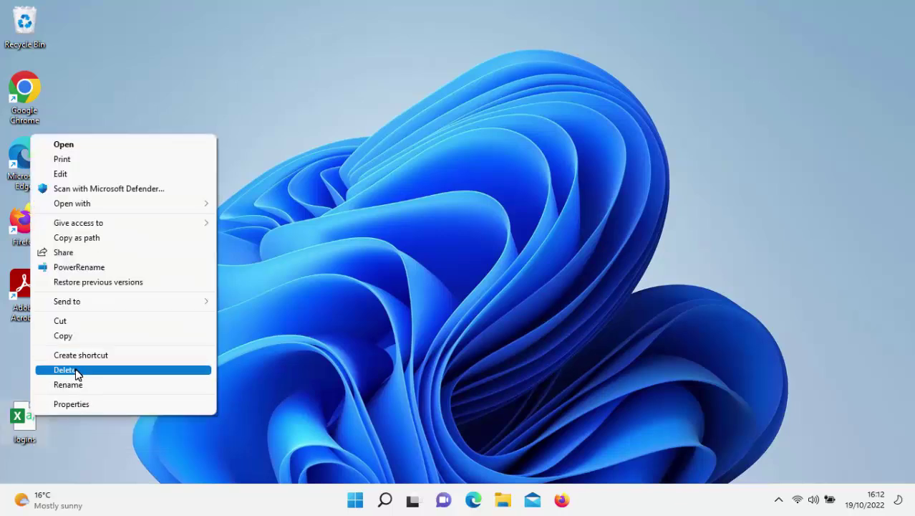
pyautogui.click(78, 370)
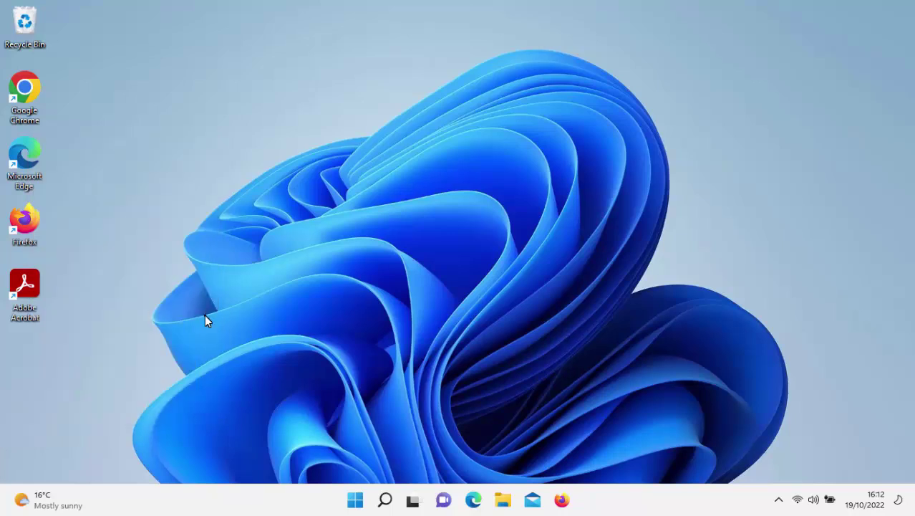
# - Empty the Recycle Bin, permanently deleting its contents
pyautogui.rightClick(27, 34)
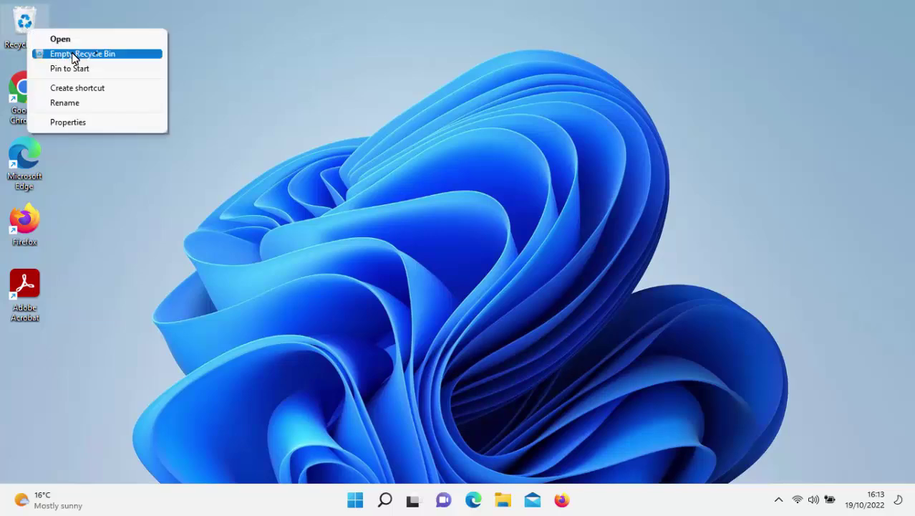
pyautogui.click(123, 56)
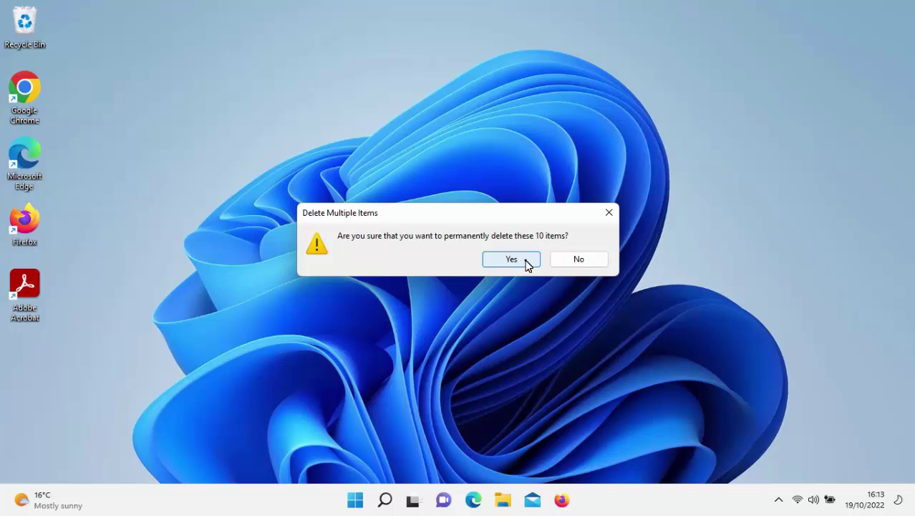
pyautogui.click(527, 264)
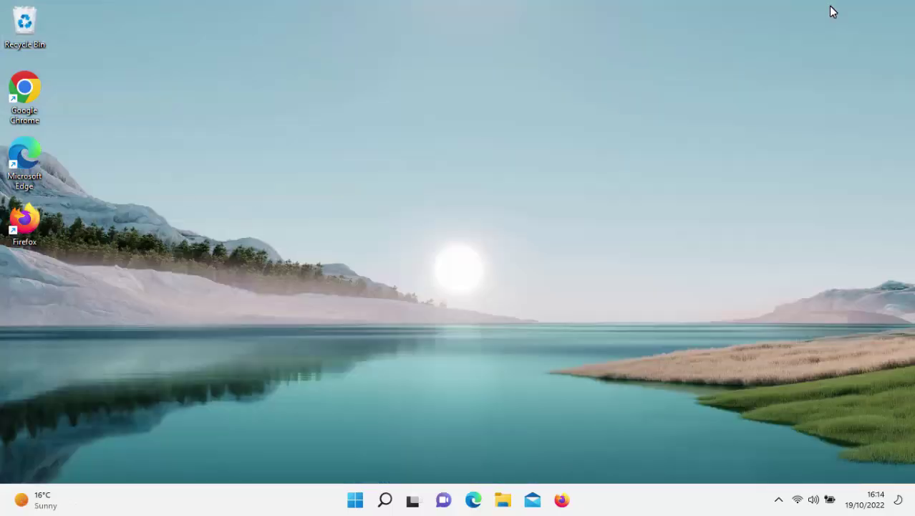
# - Start Firefox on the other computer's desktop and open the bookmarks manager
pyautogui.doubleClick(10, 232)
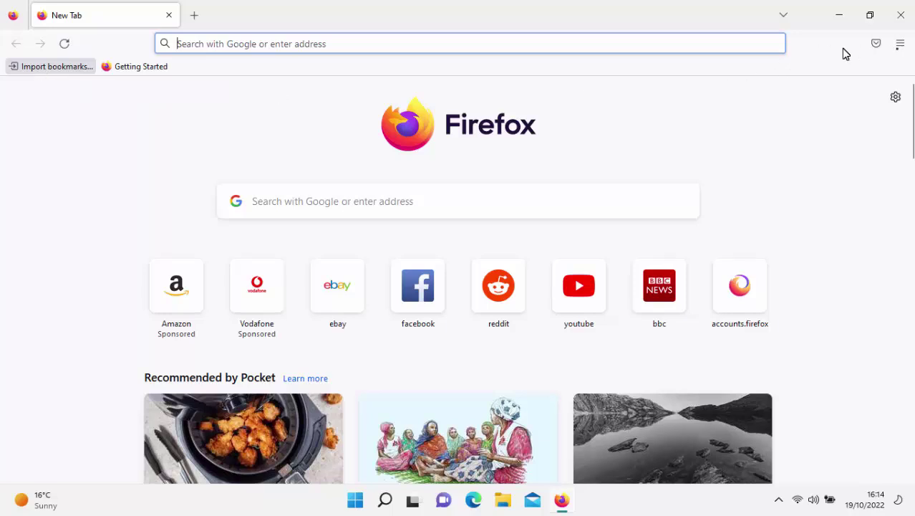
pyautogui.click(899, 45)
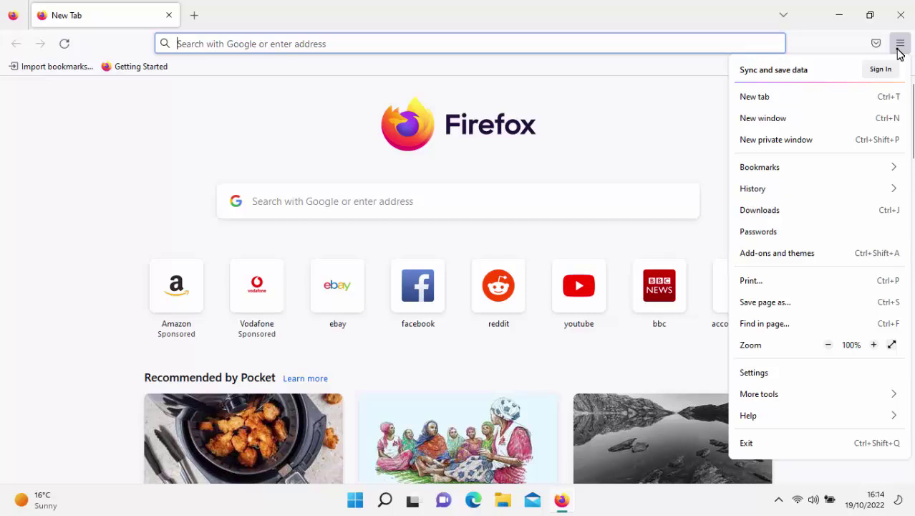
pyautogui.click(774, 169)
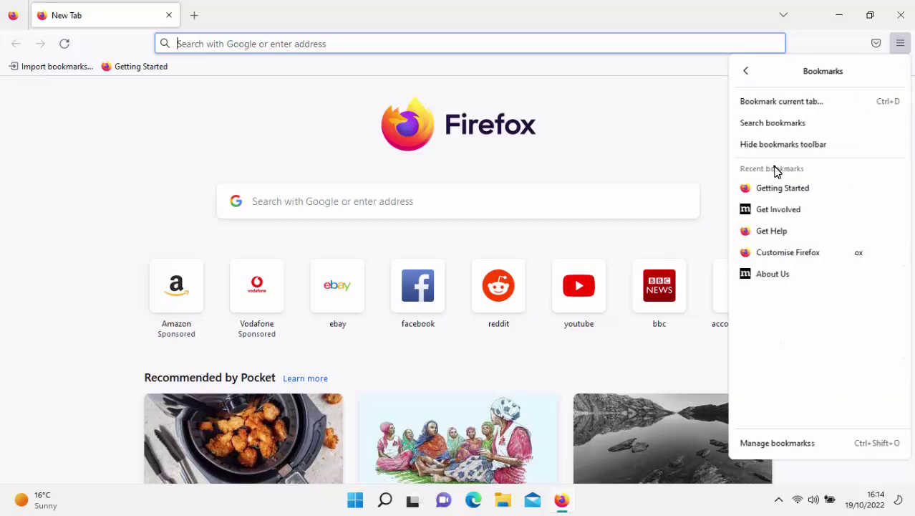
pyautogui.click(760, 445)
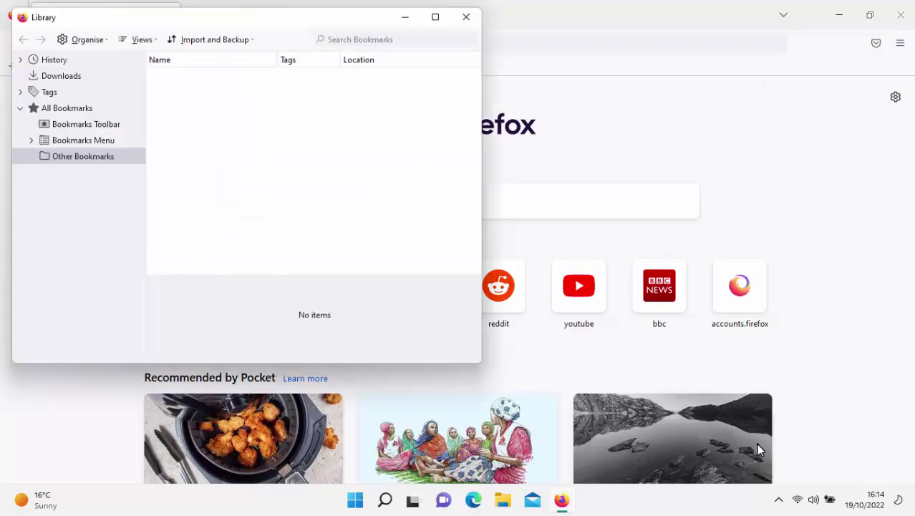
# - Restore the bookmarks from bookmarks-2022-10-19.json on USB Drive (D:), replacing the current ones, and close the Library window
pyautogui.click(254, 44)
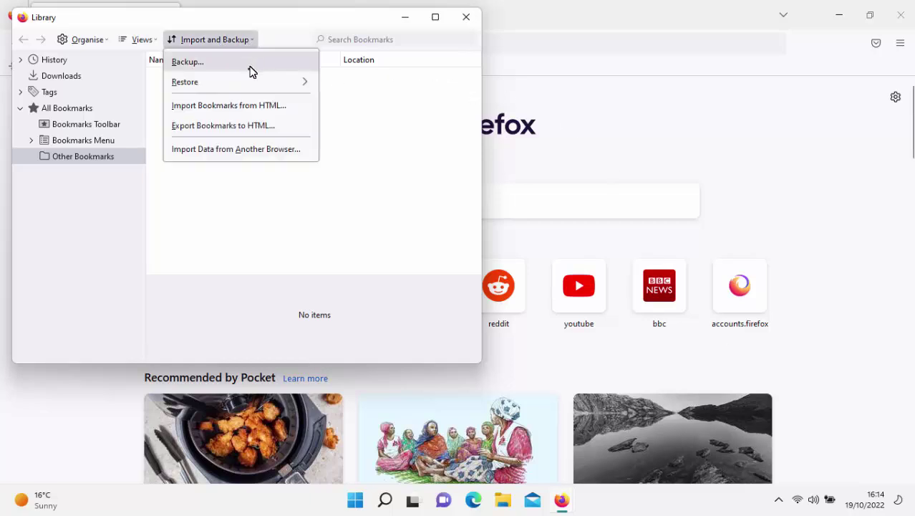
pyautogui.moveTo(241, 86)
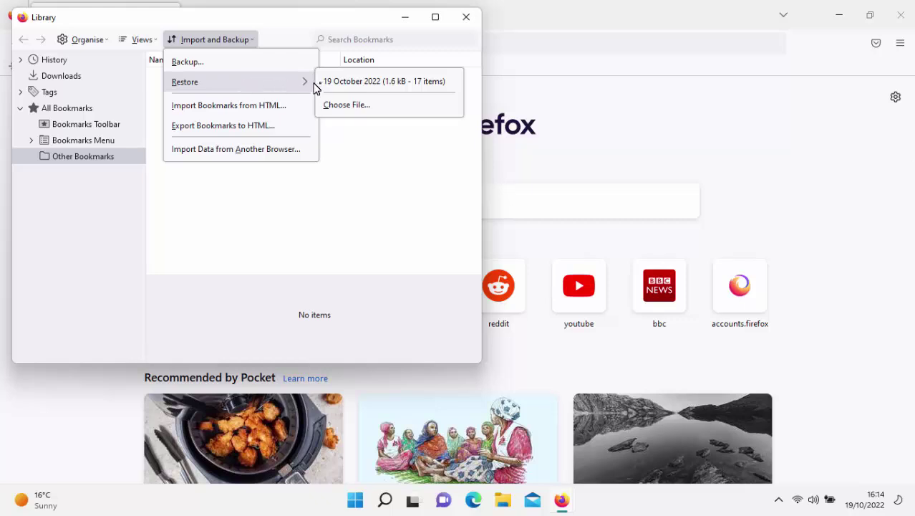
pyautogui.click(353, 109)
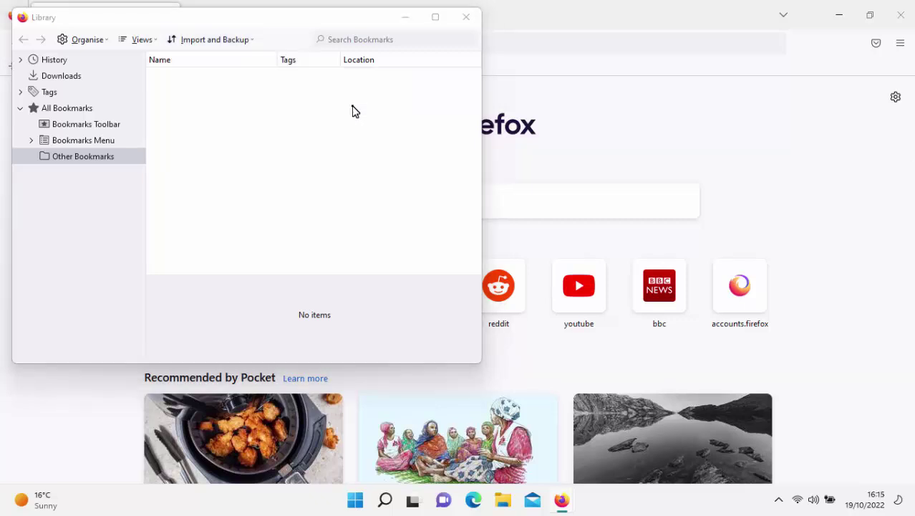
pyautogui.moveTo(116, 198); pyautogui.dragTo(117, 220)
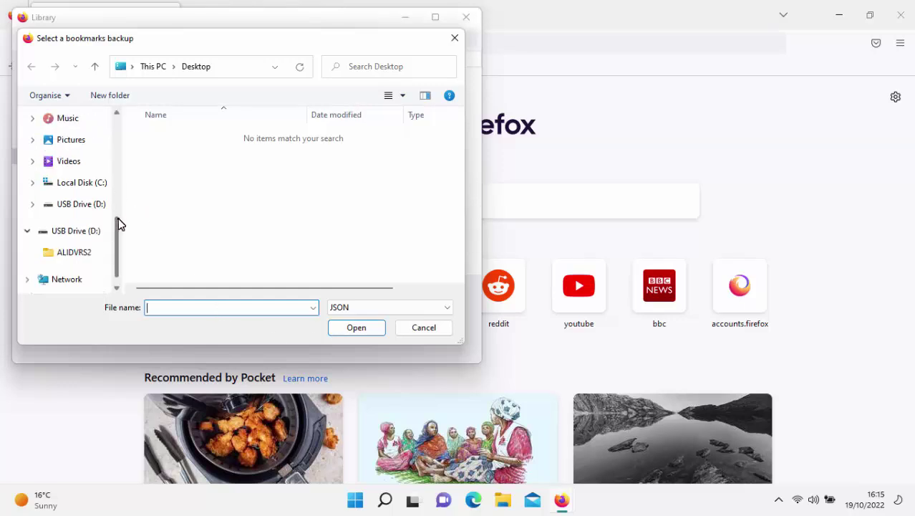
pyautogui.click(79, 207)
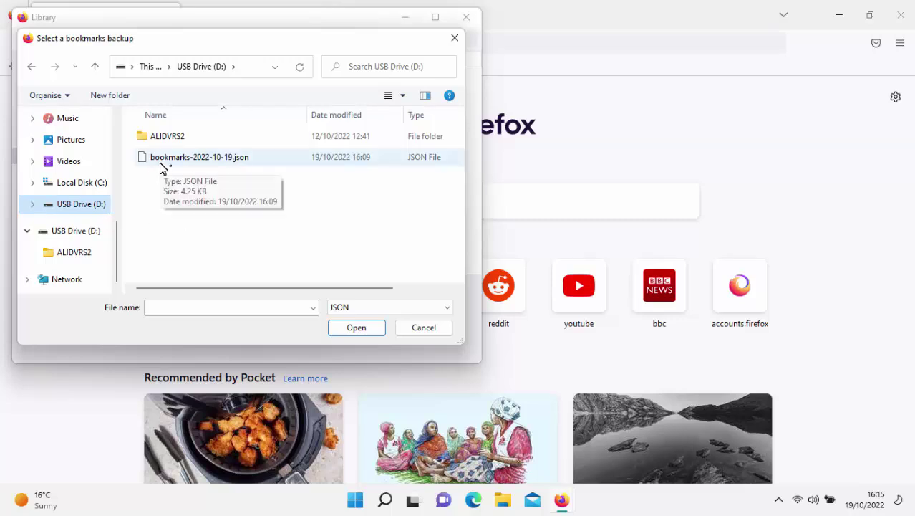
pyautogui.doubleClick(192, 164)
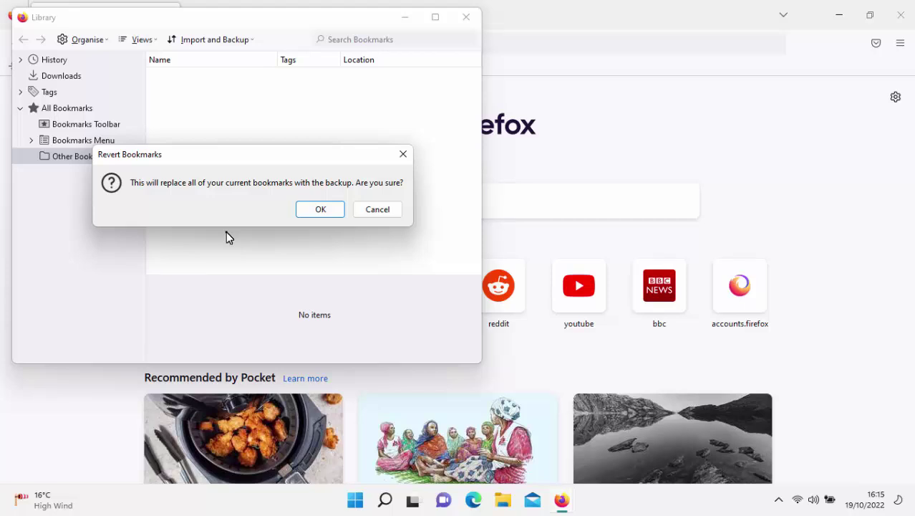
pyautogui.click(330, 215)
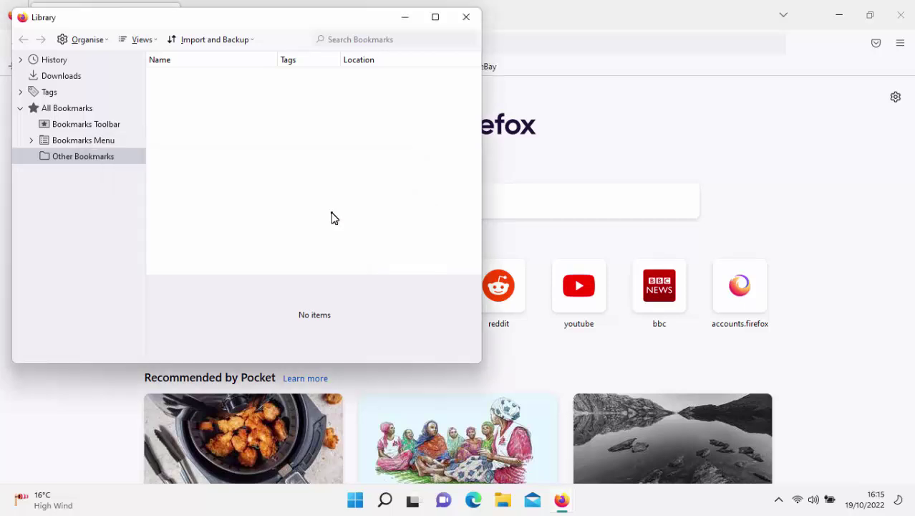
pyautogui.click(466, 17)
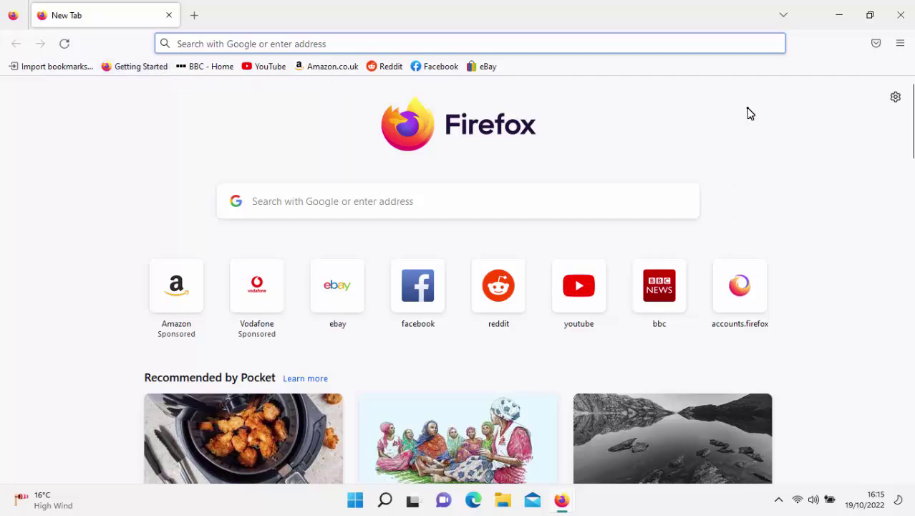
# - Open the saved logins page and check which import and export options it offers
pyautogui.click(900, 44)
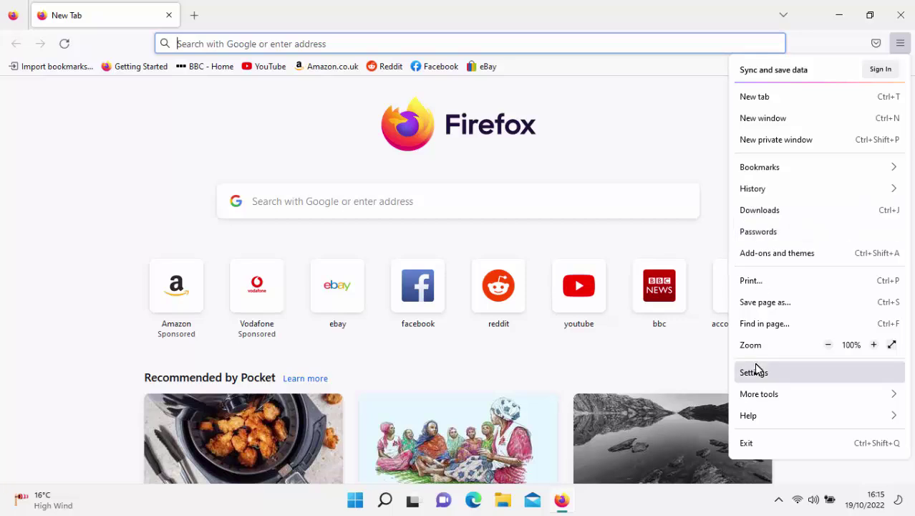
pyautogui.click(787, 235)
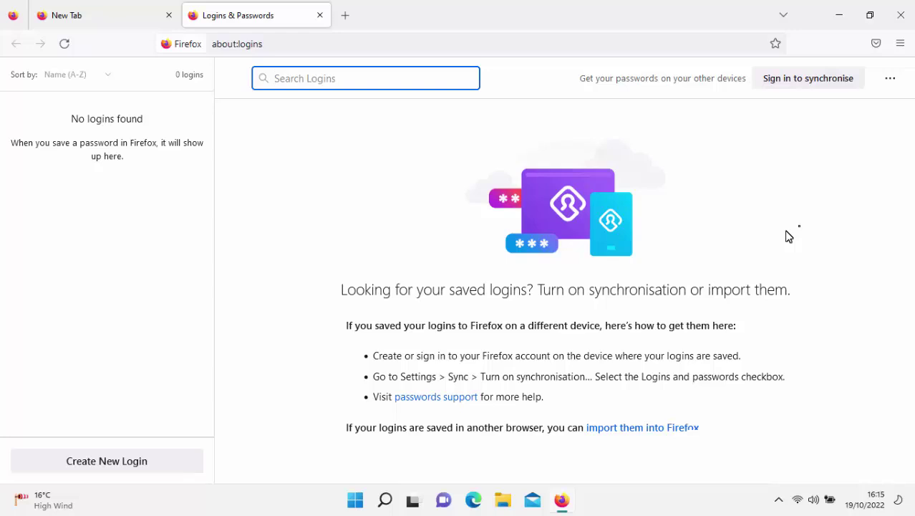
pyautogui.click(891, 80)
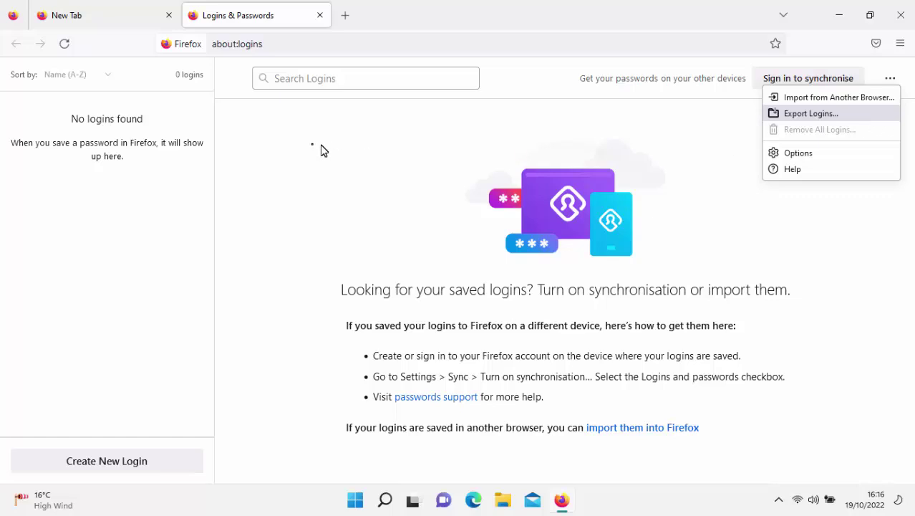
# - Replace the current page address with about:config, load it, and accept the risk to reach the advanced preferences
pyautogui.click(278, 38)
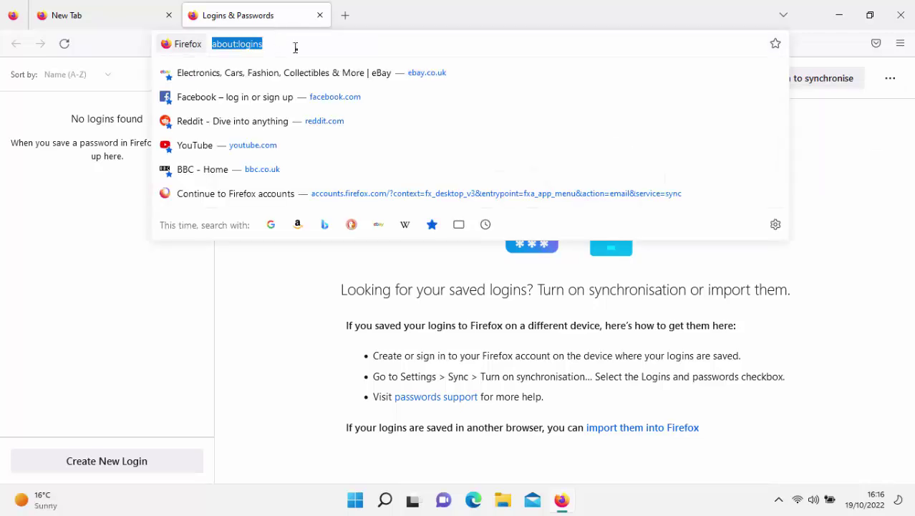
pyautogui.click(290, 45)
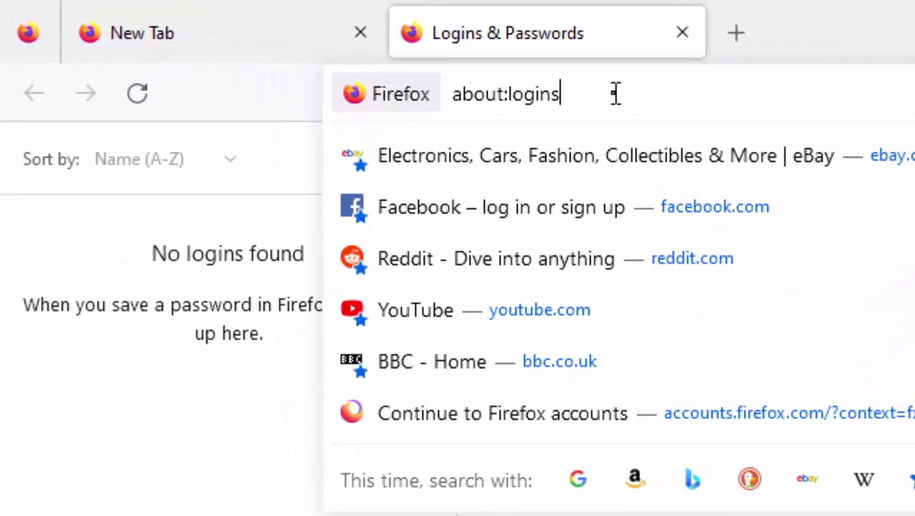
pyautogui.press('BackSpace')
pyautogui.press('BackSpace')
pyautogui.press('BackSpace')
pyautogui.press('BackSpace')
pyautogui.press('BackSpace')
pyautogui.press('BackSpace')
pyautogui.press('BackSpace')
pyautogui.press('BackSpace')
pyautogui.press('BackSpace')
pyautogui.press('BackSpace')
pyautogui.press('BackSpace')
pyautogui.press('BackSpace')
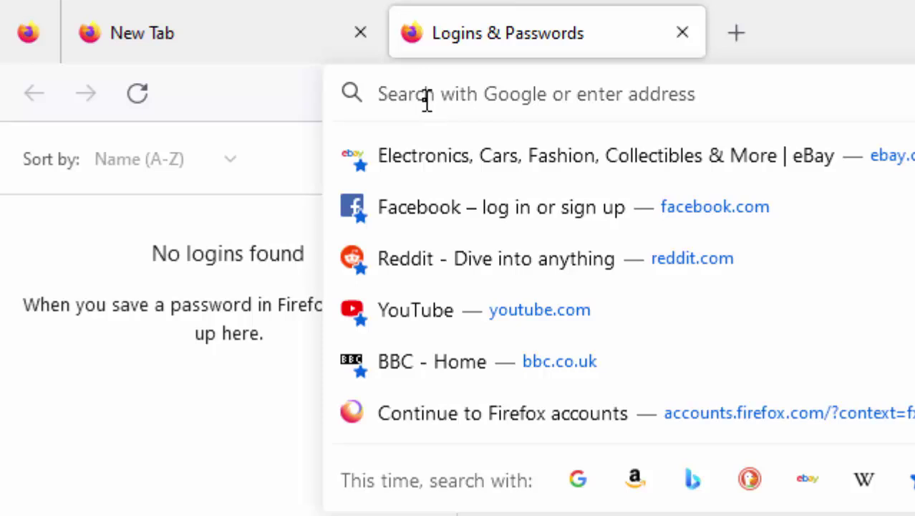
pyautogui.write('about:config')
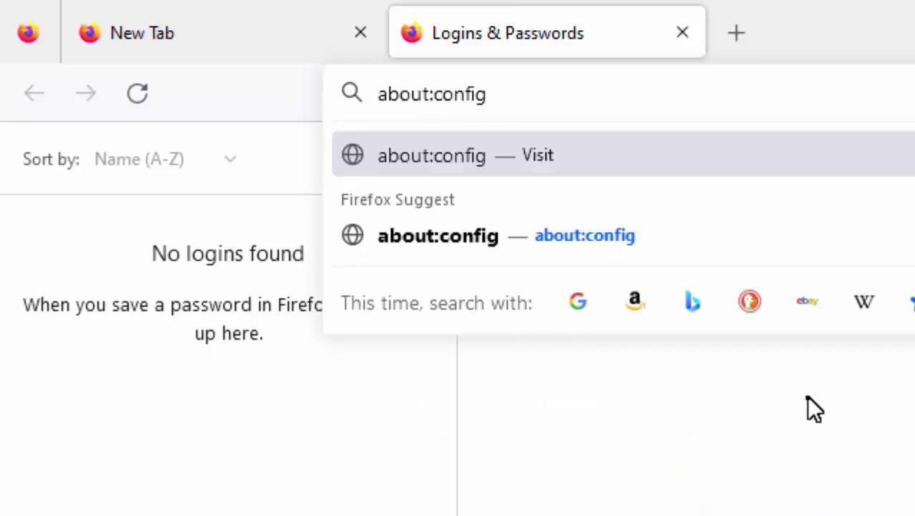
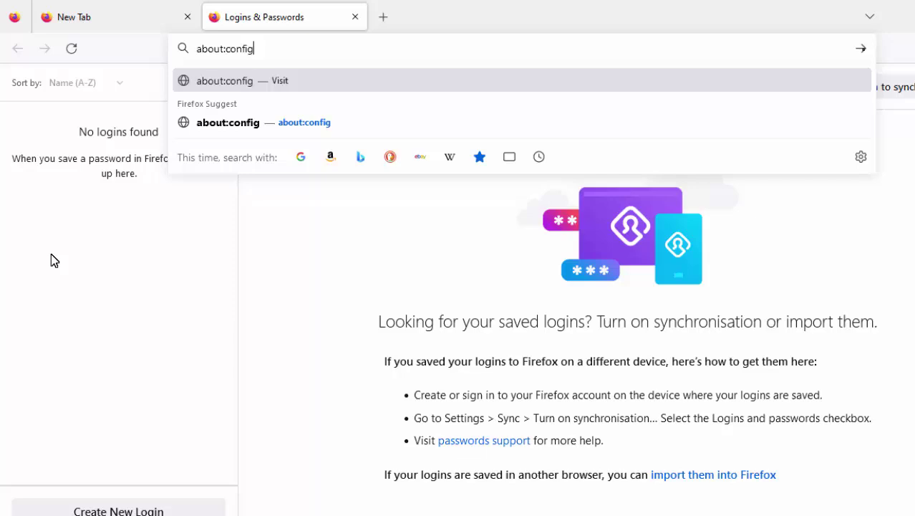
pyautogui.click(860, 48)
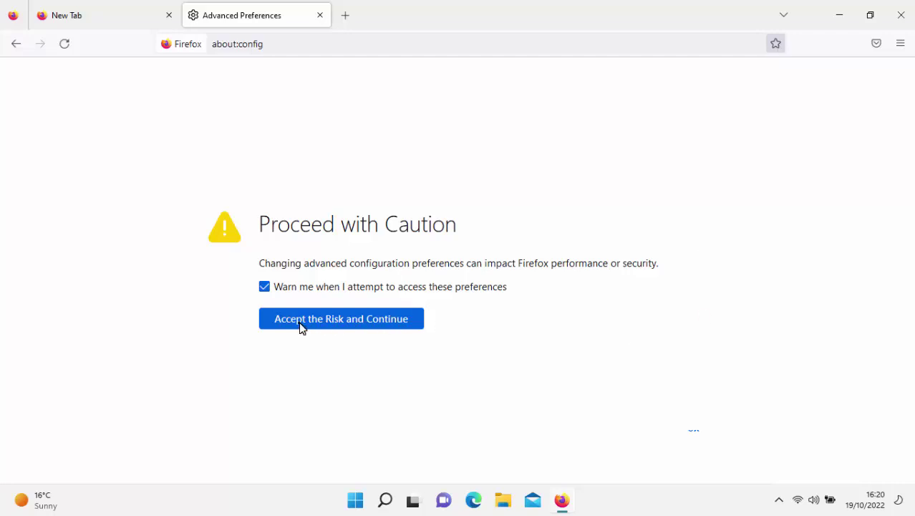
pyautogui.click(404, 322)
# - Find the preference signon.management.page.fileImport.enabled and set it to true
pyautogui.click(73, 80)
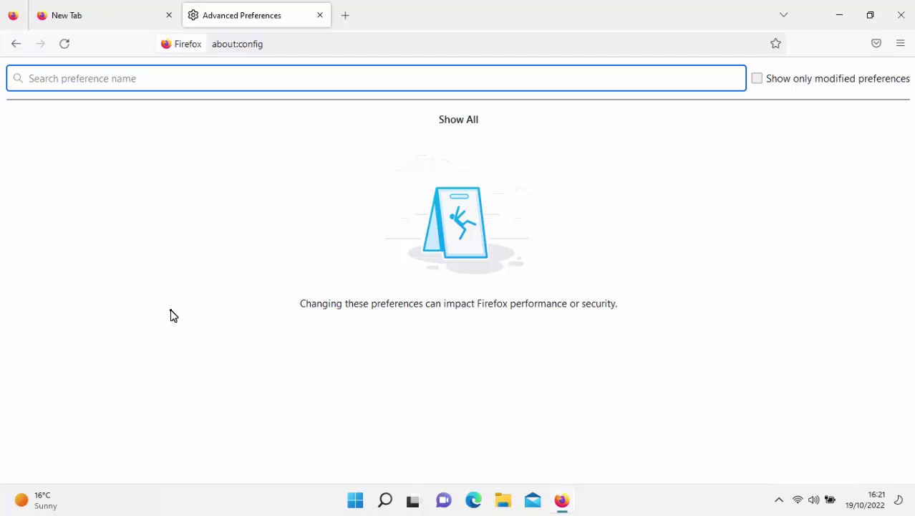
pyautogui.write('signon.management.page.fileImport.enabled')
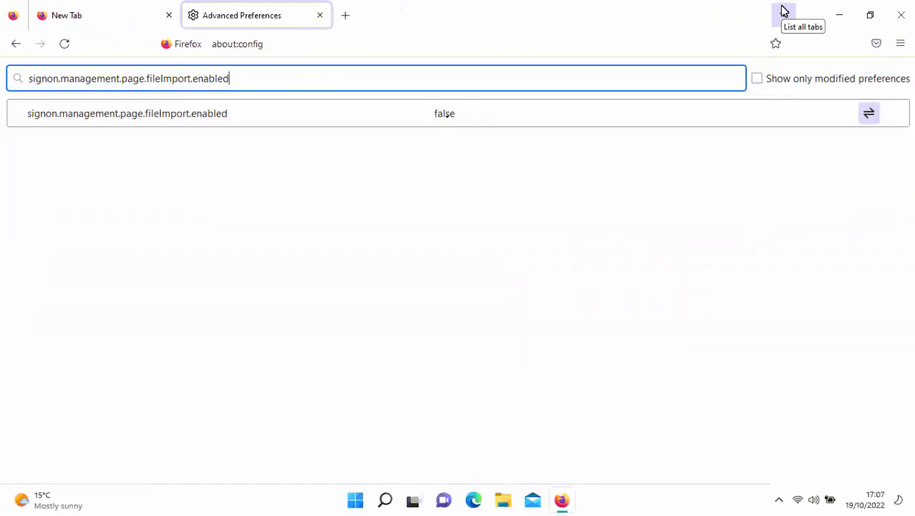
pyautogui.doubleClick(451, 113)
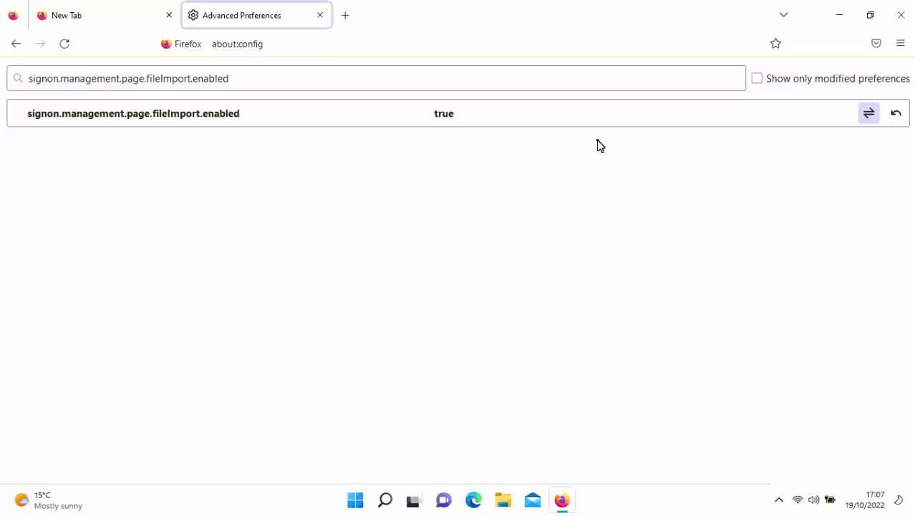
# - Try to import the logins CSV file from USB Drive (D:) through the saved logins page
pyautogui.click(902, 49)
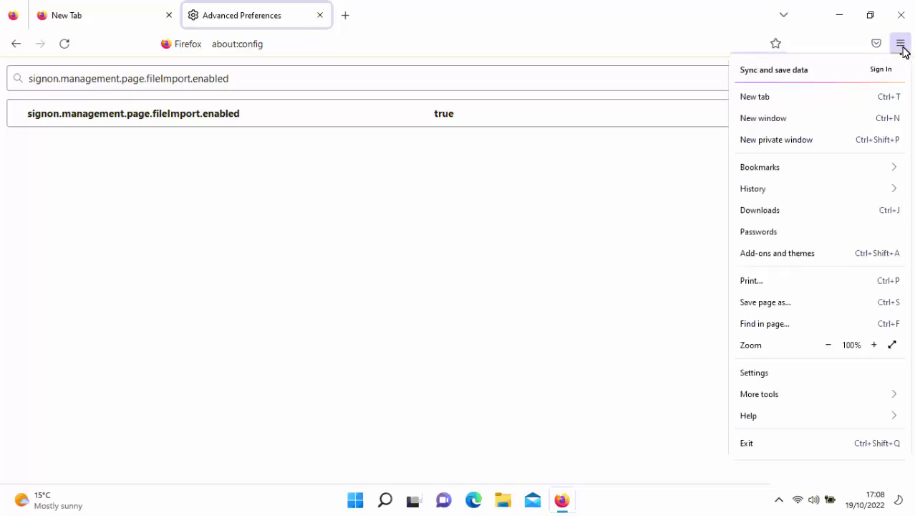
pyautogui.click(772, 233)
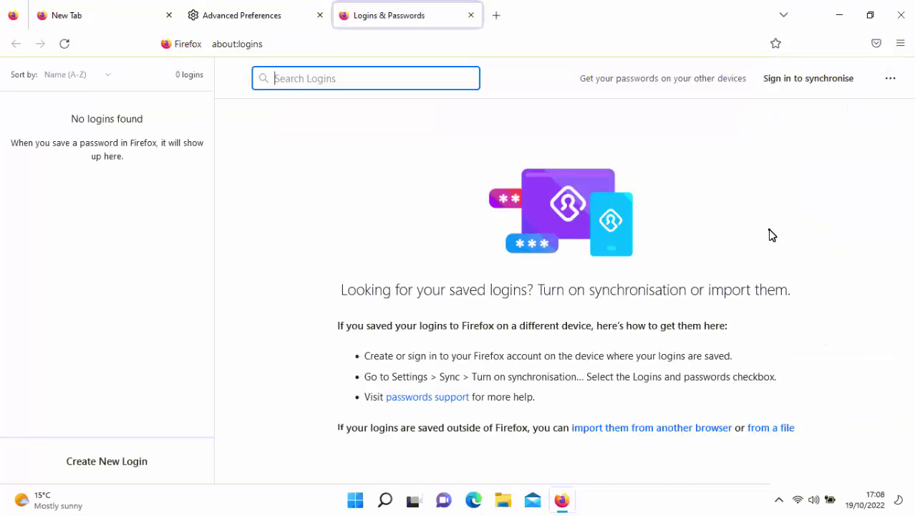
pyautogui.click(892, 81)
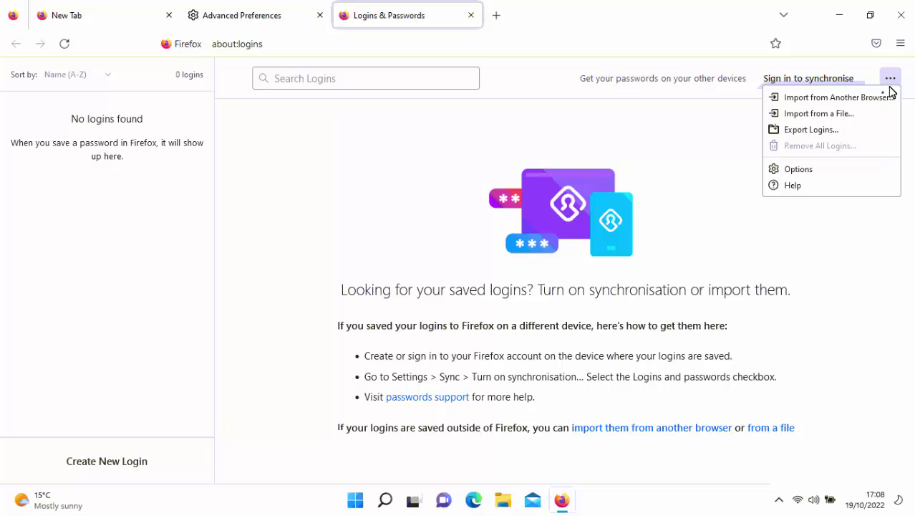
pyautogui.click(843, 114)
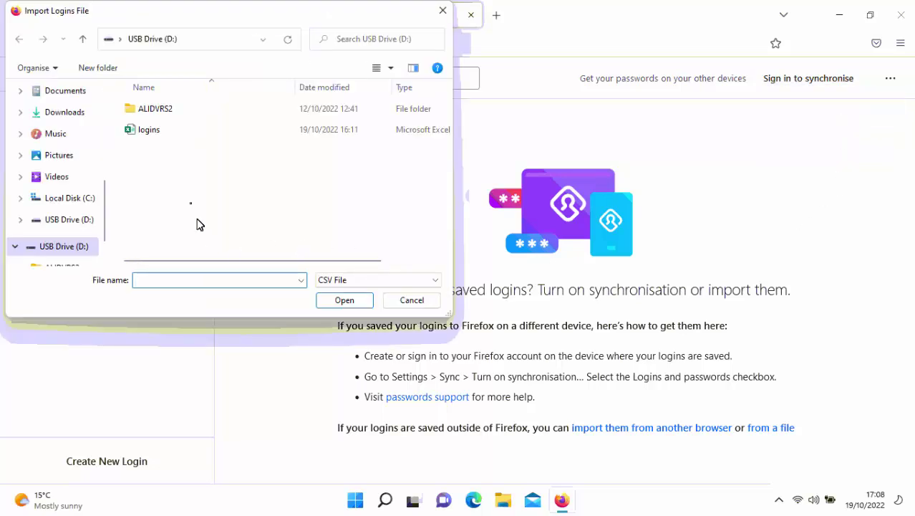
pyautogui.click(71, 220)
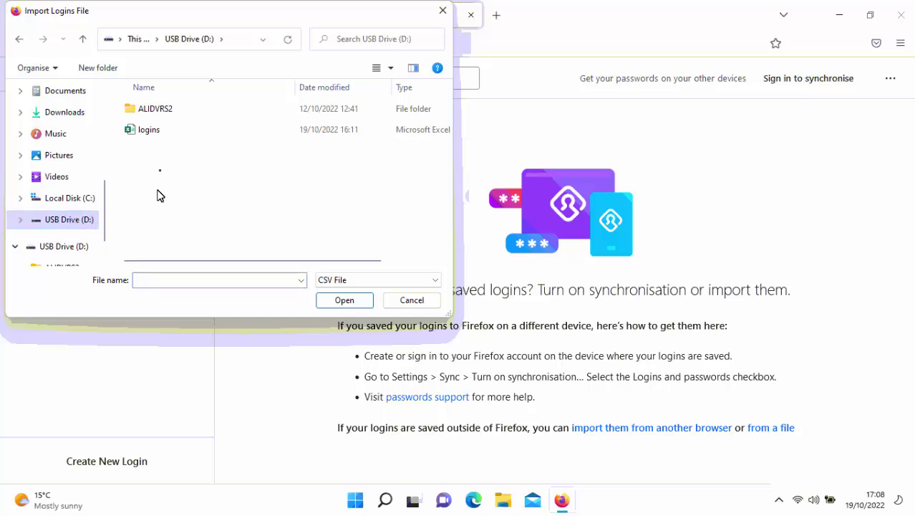
pyautogui.doubleClick(147, 132)
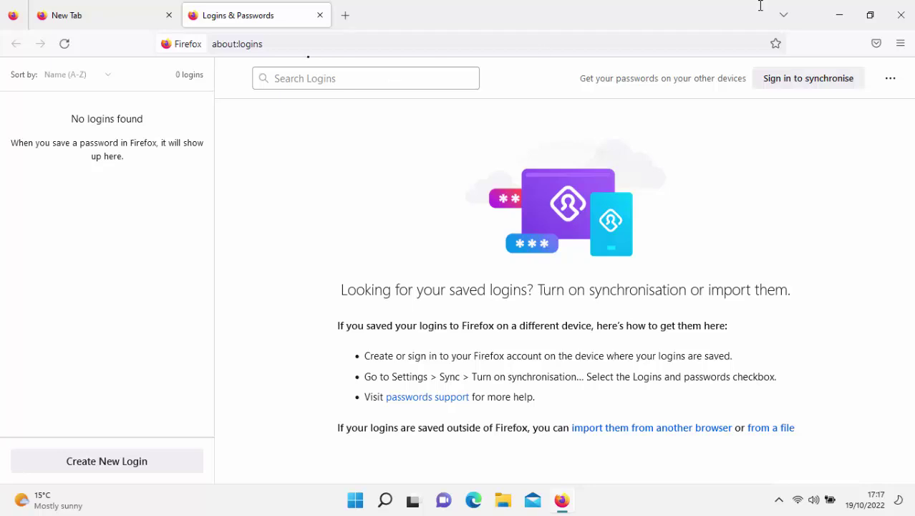
# - Replace the saved logins page address with about:config and load the advanced preferences
pyautogui.click(283, 43)
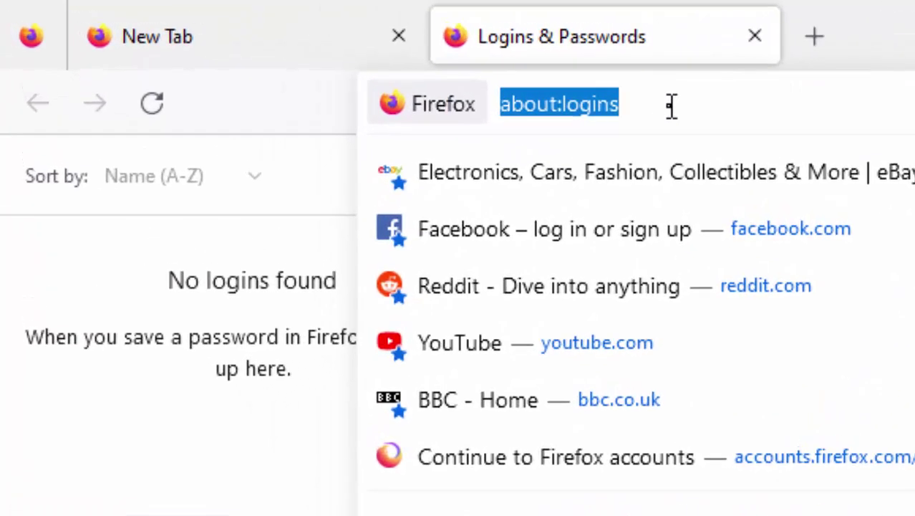
pyautogui.write('about')
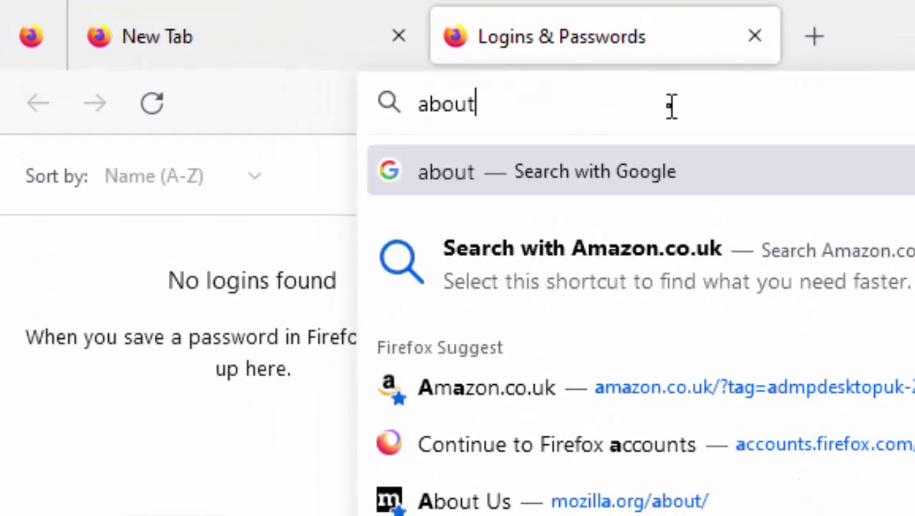
pyautogui.write(':')
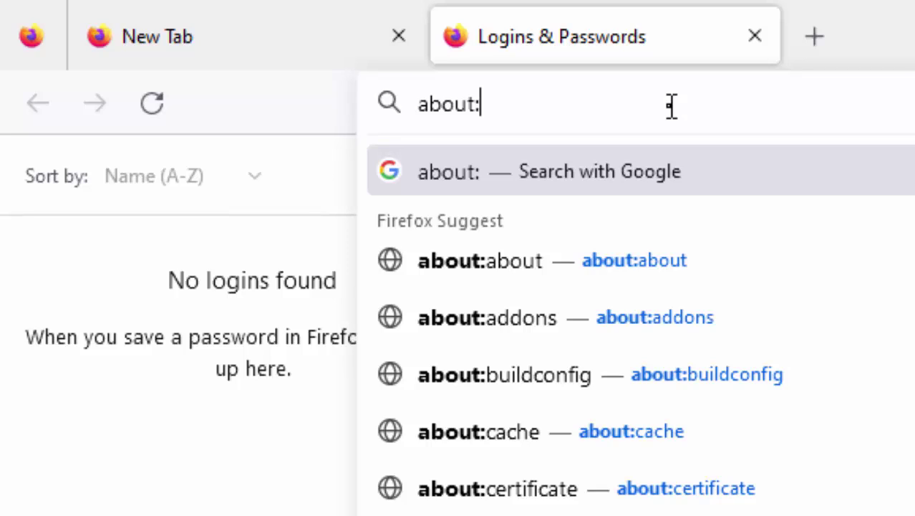
pyautogui.write('config')
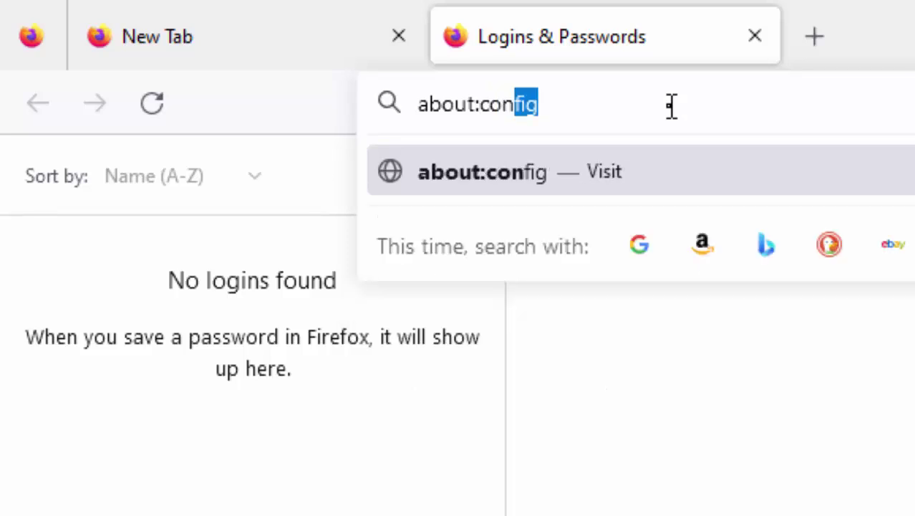
pyautogui.press('Right')
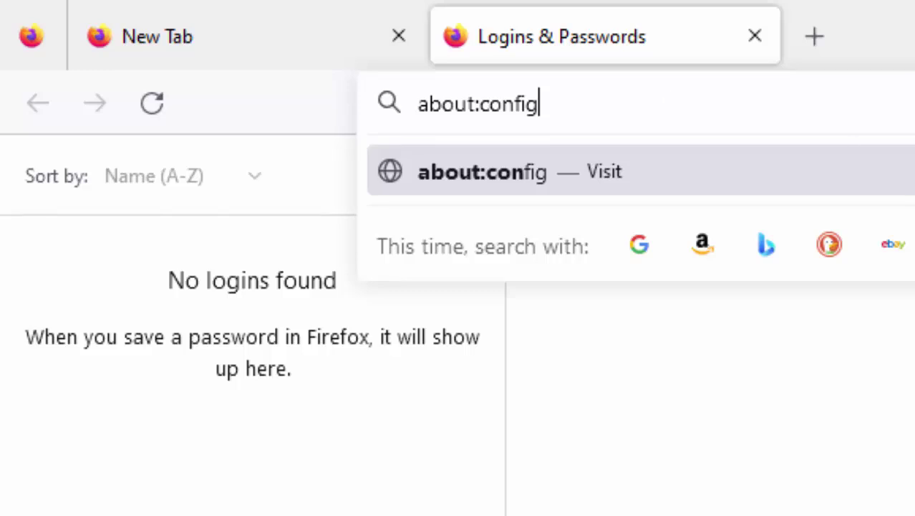
pyautogui.press('Return')
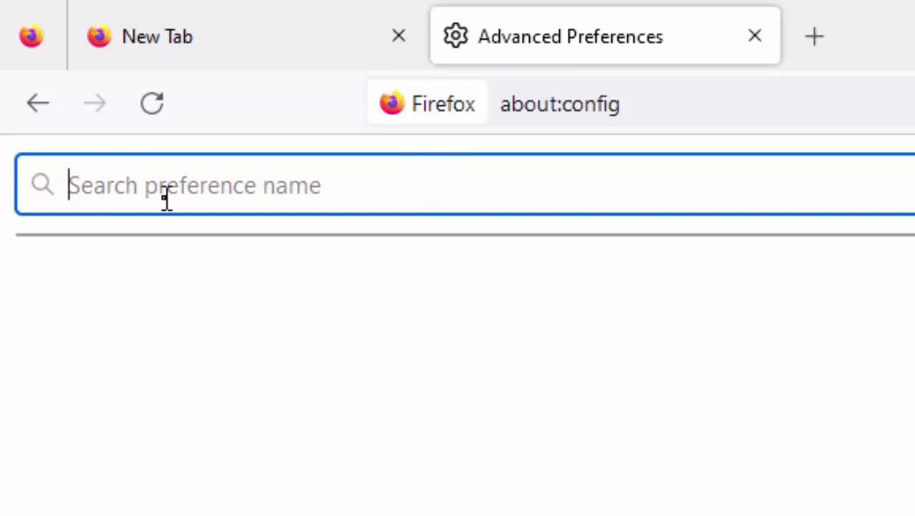
# - Search for security.allow_eval_ and set the preference security.allow_eval_in_parent_process to true
pyautogui.write('security')
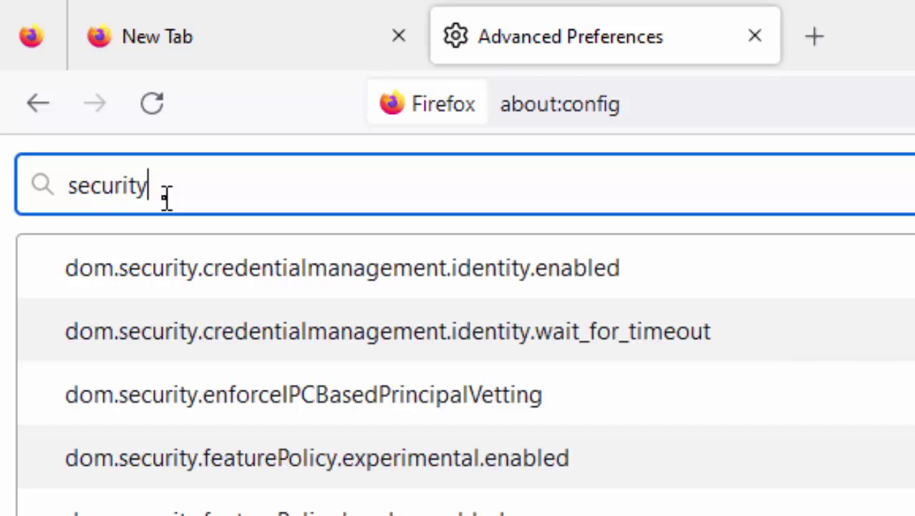
pyautogui.write('.allow_eva')
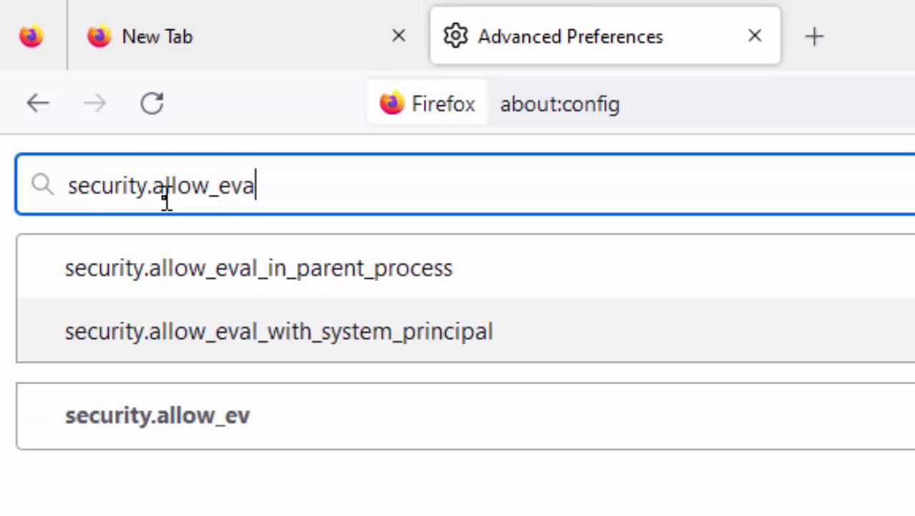
pyautogui.write('l_')
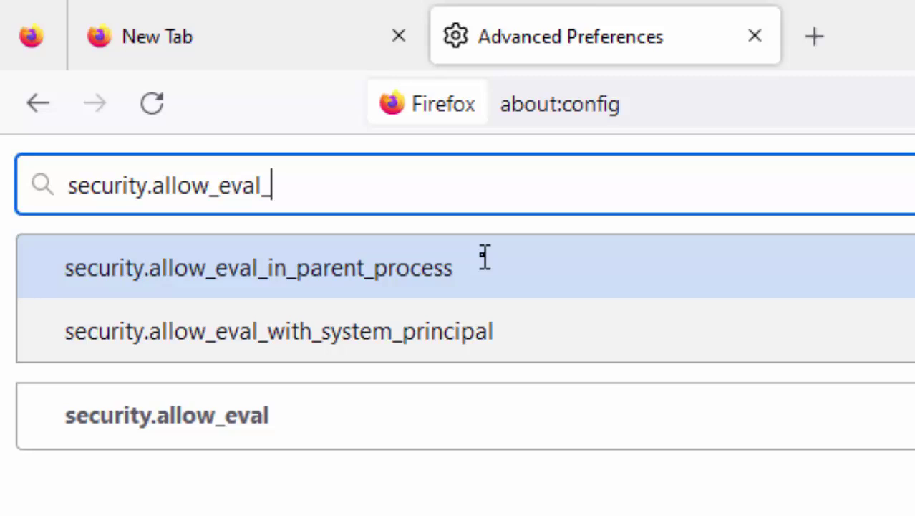
pyautogui.click(350, 262)
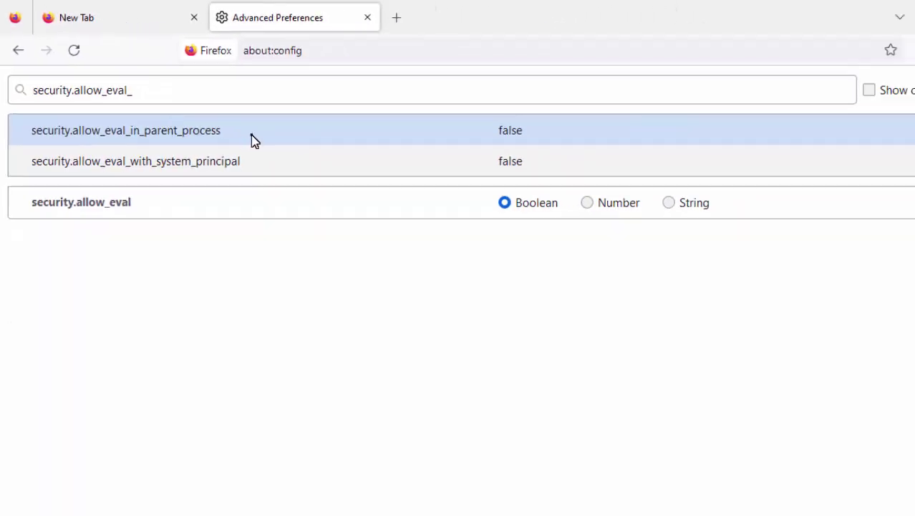
pyautogui.doubleClick(250, 134)
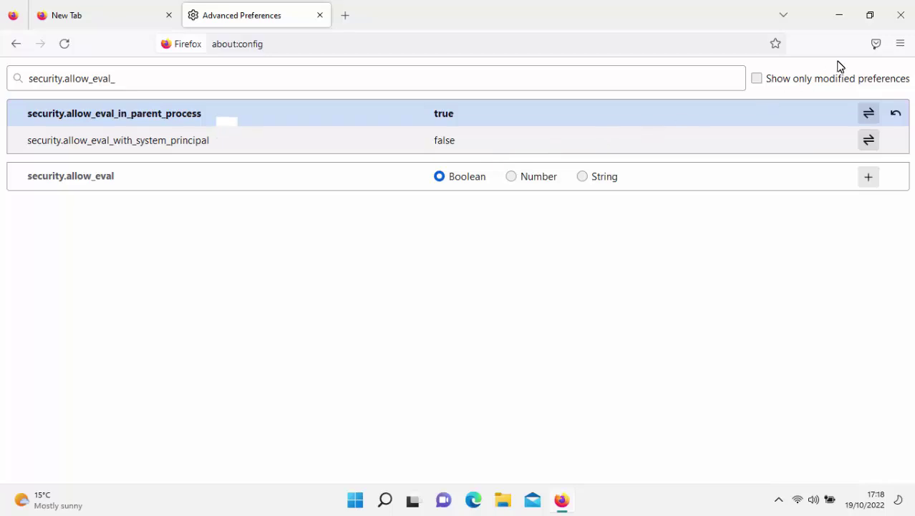
# - Open the saved logins page, import the logins CSV file from USB Drive (D:), and dismiss the import summary
pyautogui.click(900, 44)
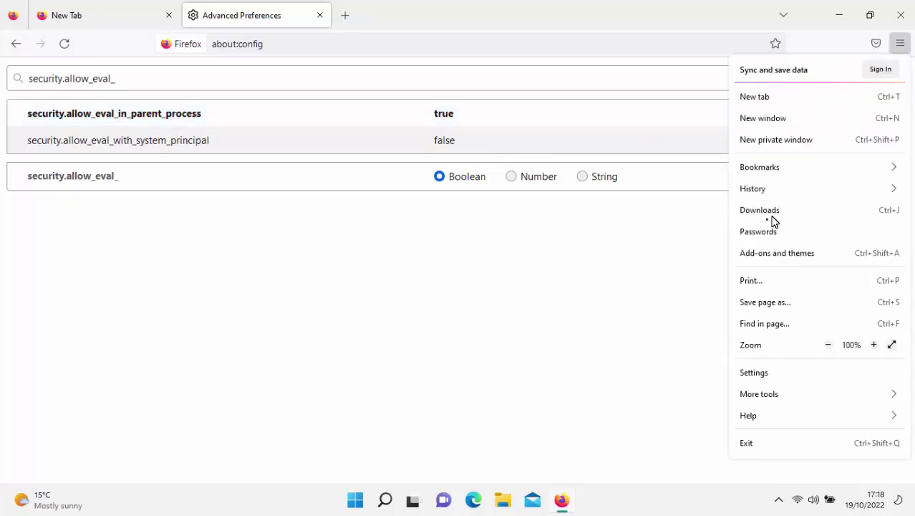
pyautogui.click(760, 231)
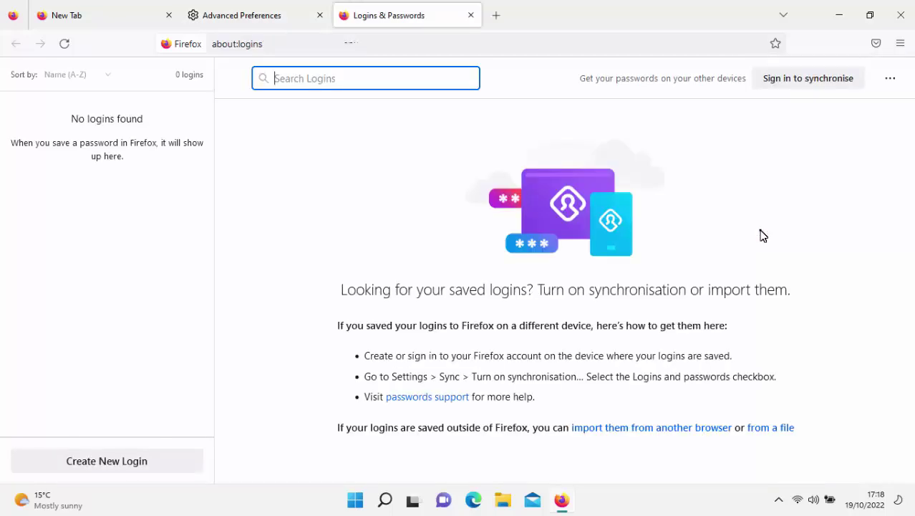
pyautogui.click(891, 81)
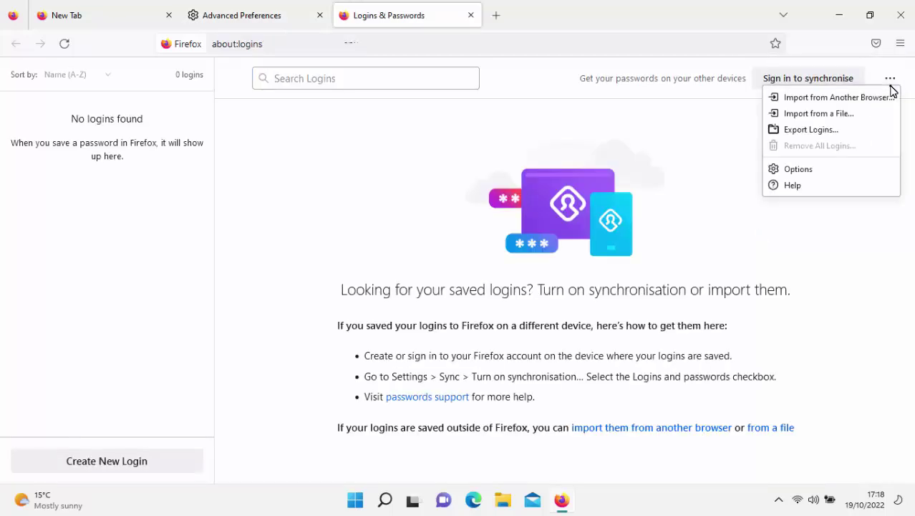
pyautogui.click(821, 116)
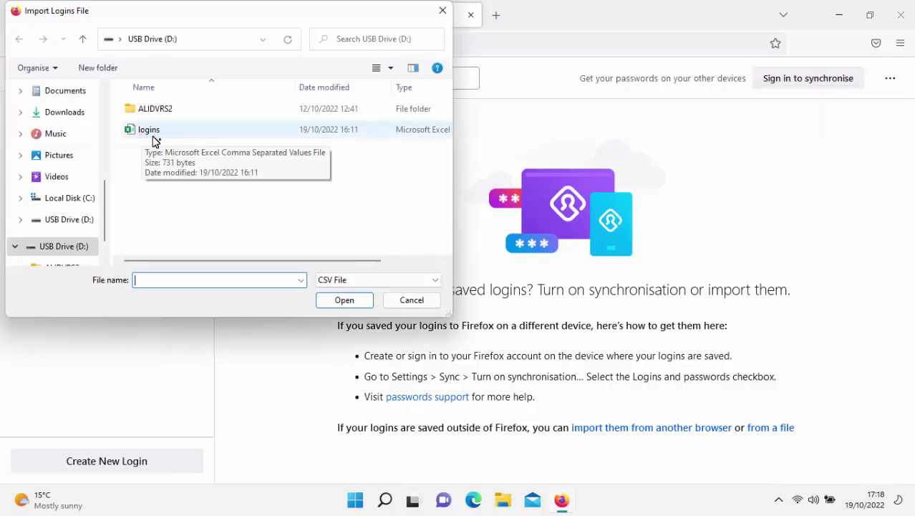
pyautogui.click(64, 222)
pyautogui.doubleClick(144, 137)
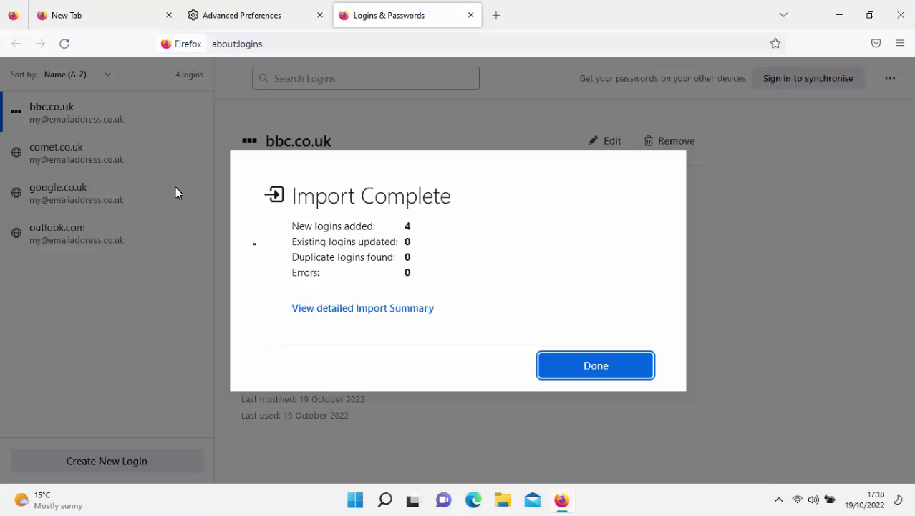
pyautogui.click(596, 366)
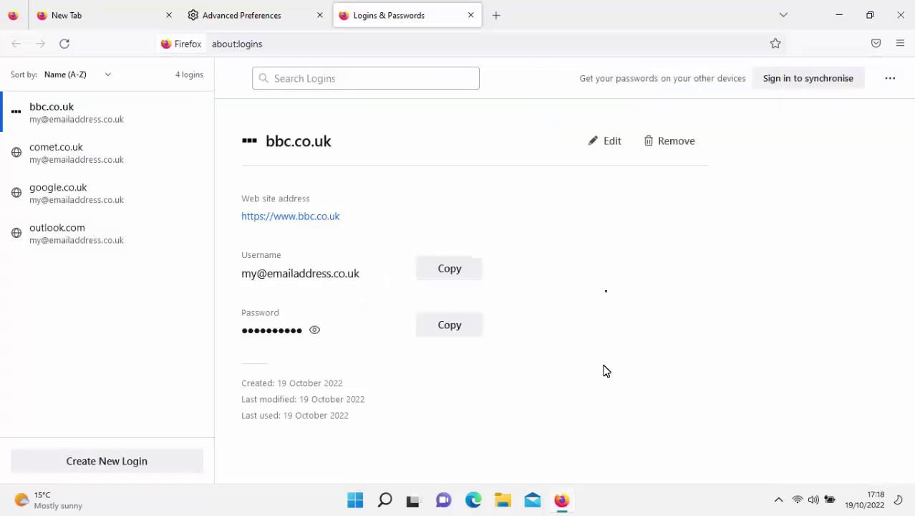
# - Set security.allow_eval_in_parent_process back to false, and close the advanced preferences and saved logins pages
pyautogui.click(245, 21)
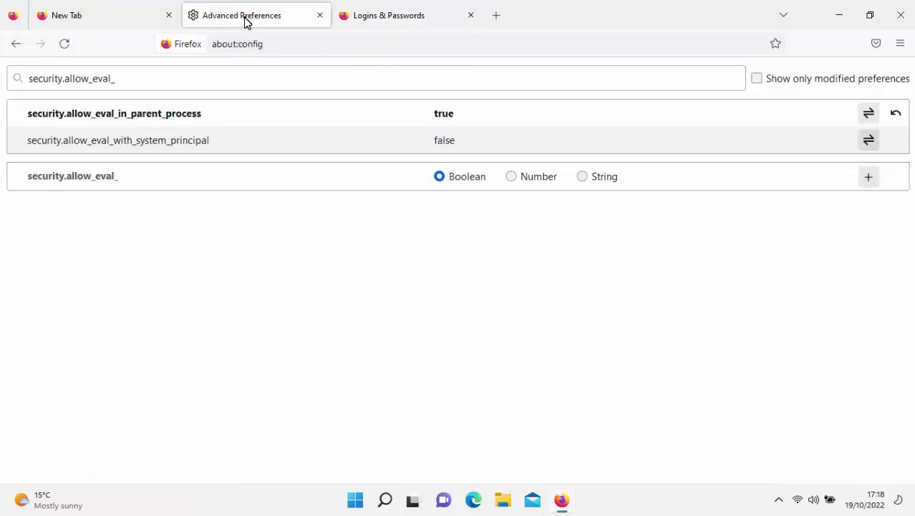
pyautogui.click(31, 116)
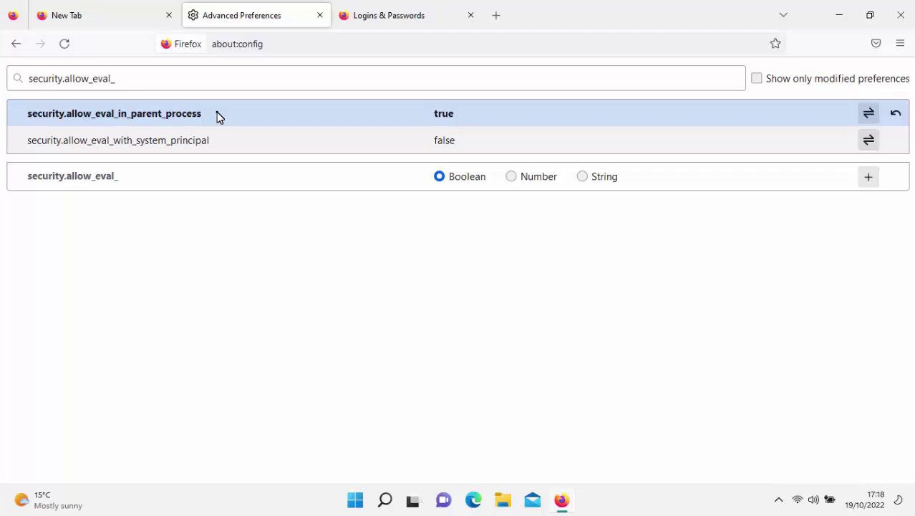
pyautogui.doubleClick(285, 113)
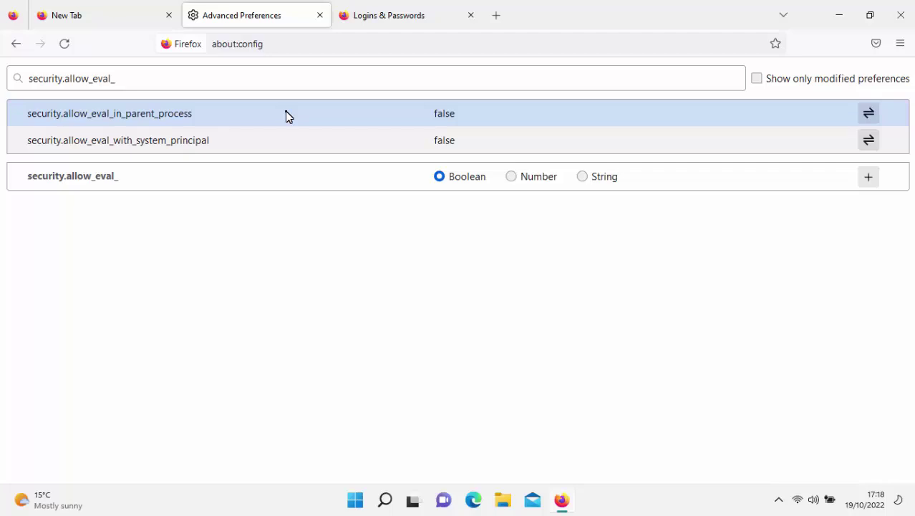
pyautogui.click(320, 16)
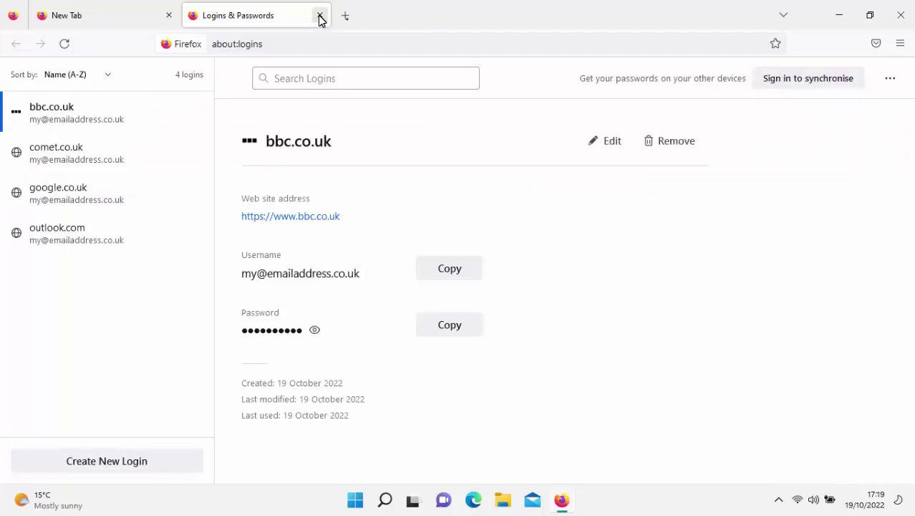
pyautogui.click(320, 16)
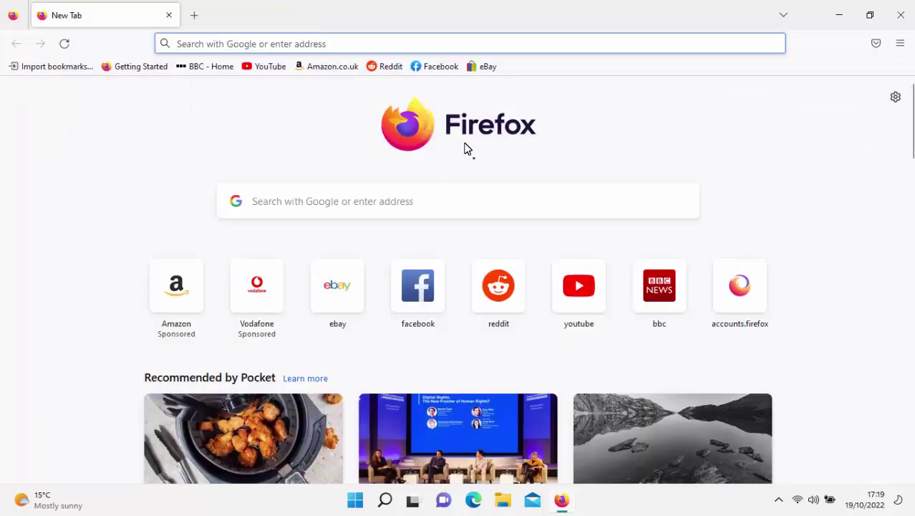
# - Reopen the saved logins page to check the imported logins
pyautogui.click(881, 44)
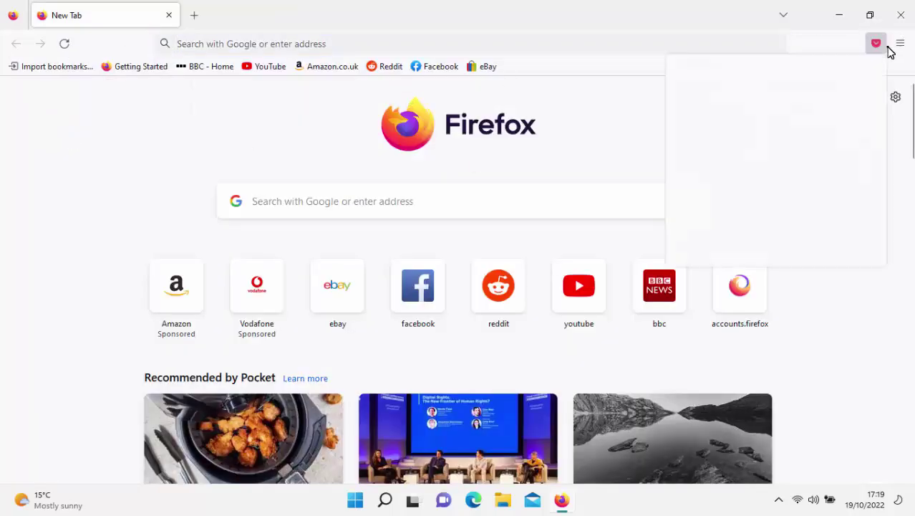
pyautogui.click(901, 44)
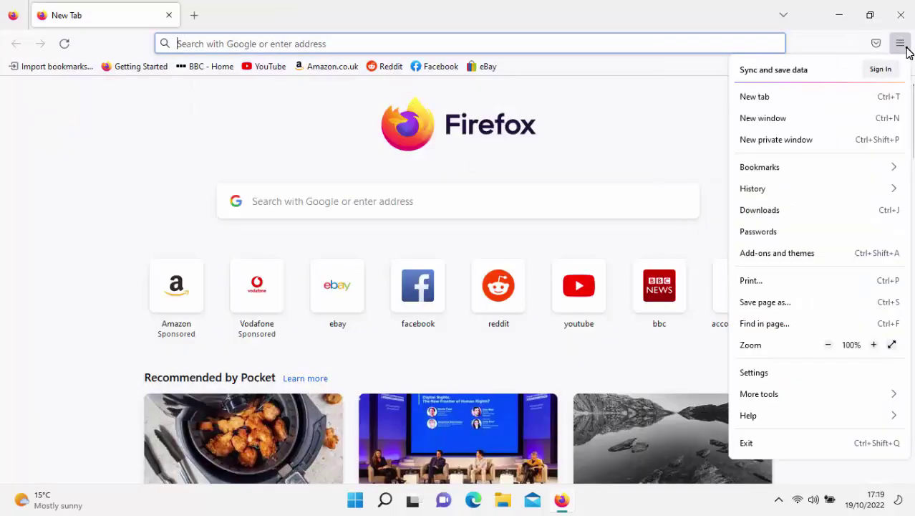
pyautogui.click(772, 232)
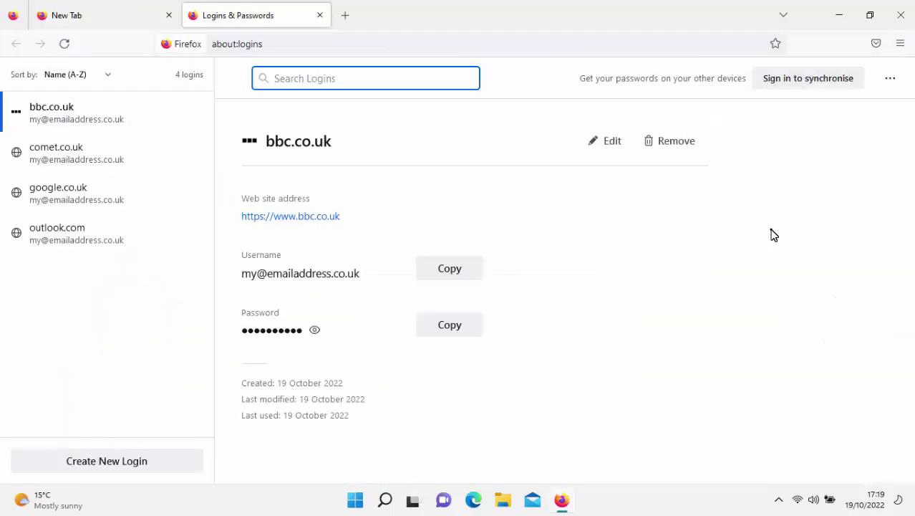